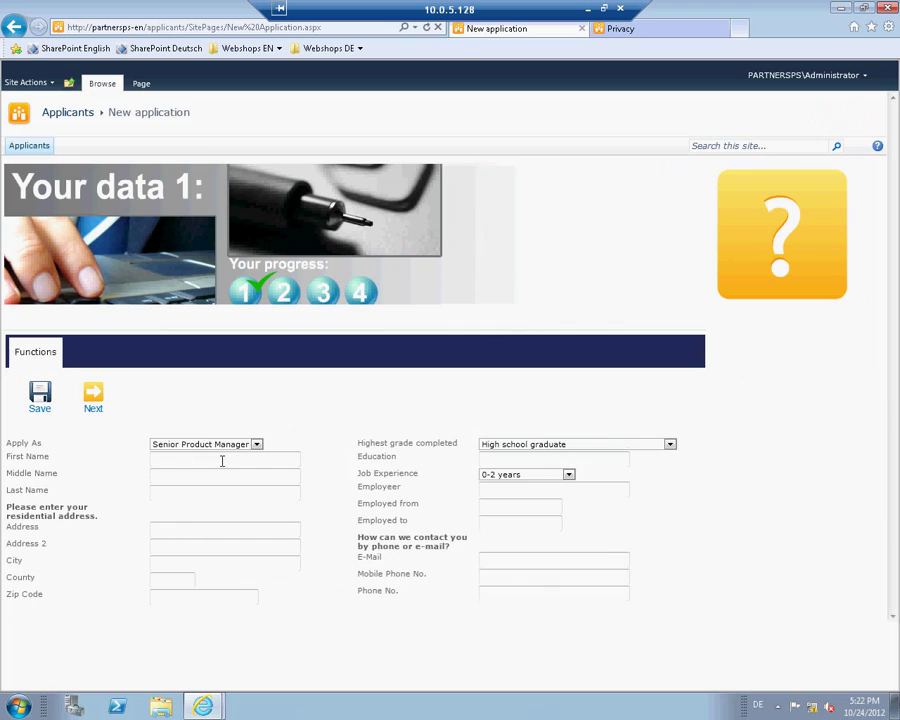
Keep Senior Product Manager as the position and enter the applicant's first and last name
left_click(257, 446)
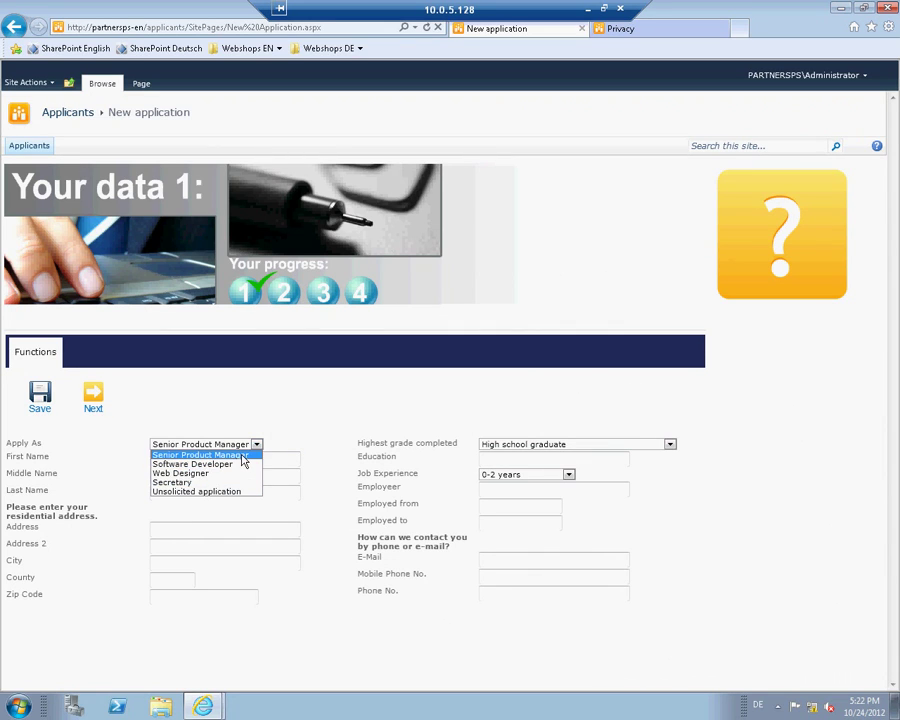
left_click(242, 458)
left_click(216, 462)
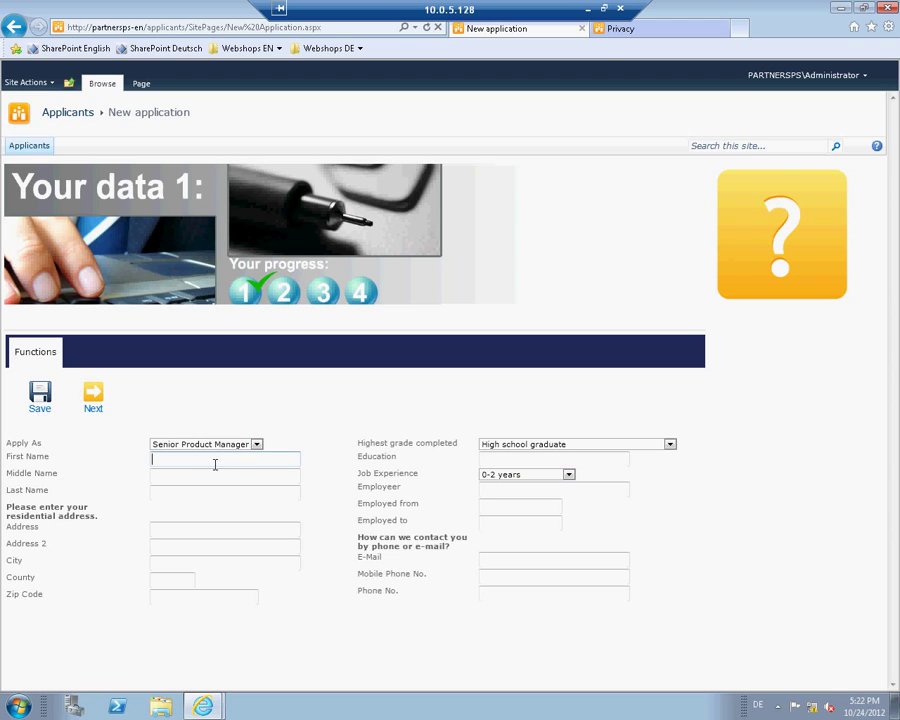
key("Tab")
key("Tab")
key("Tab")
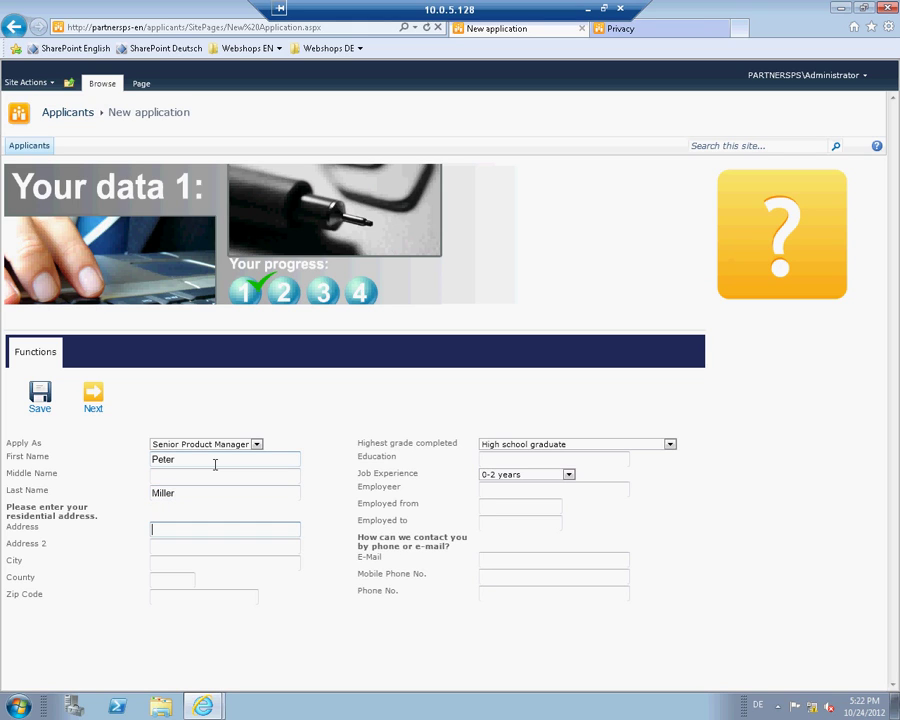
Fill in the applicant's street address, city, county and zip code
key("Tab")
key("Tab")
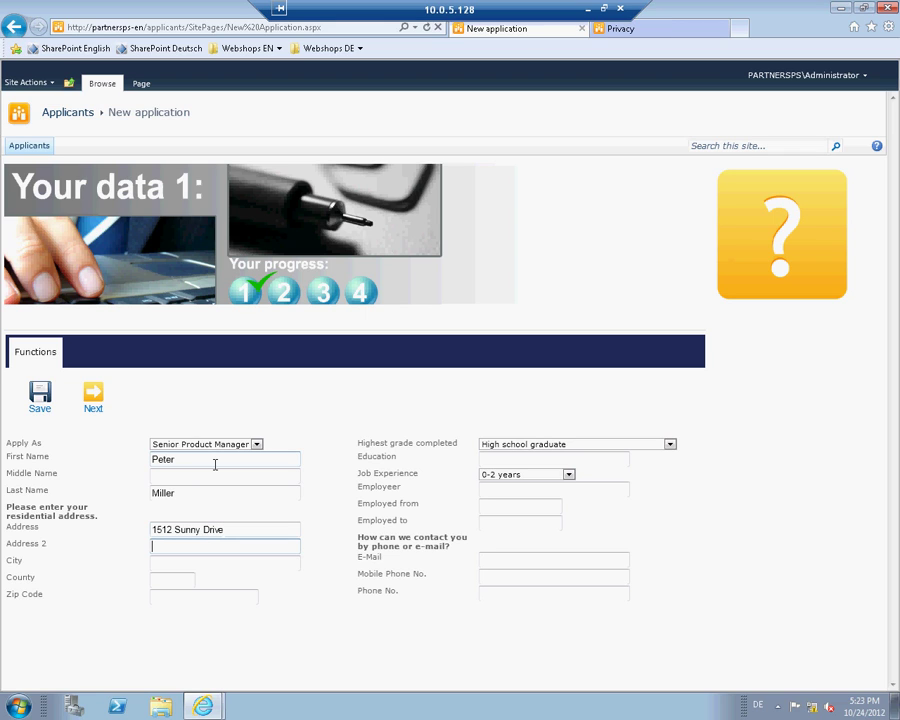
type("Newark")
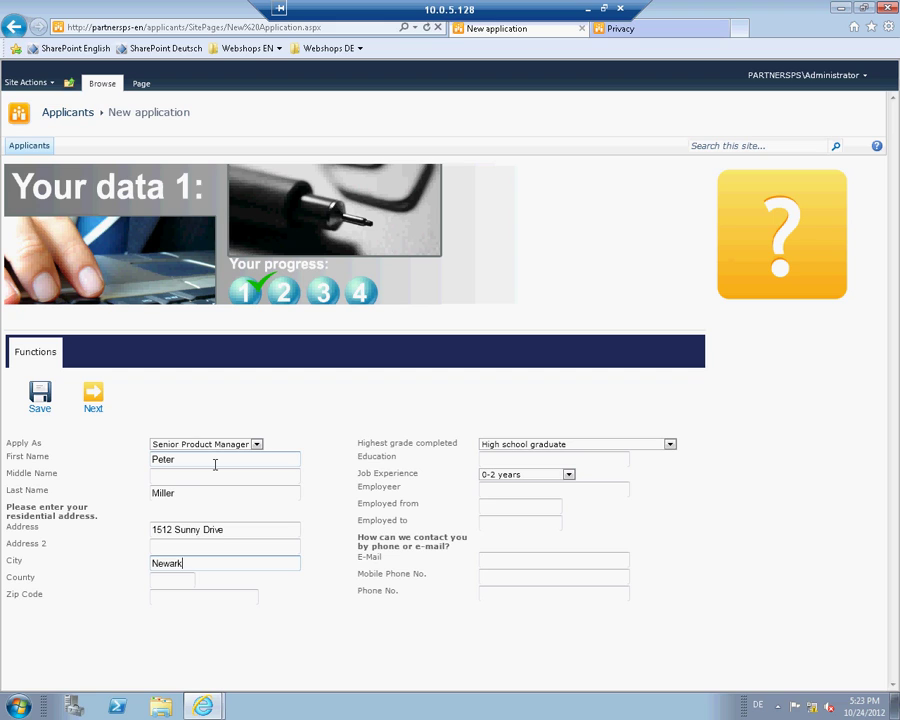
key("Tab")
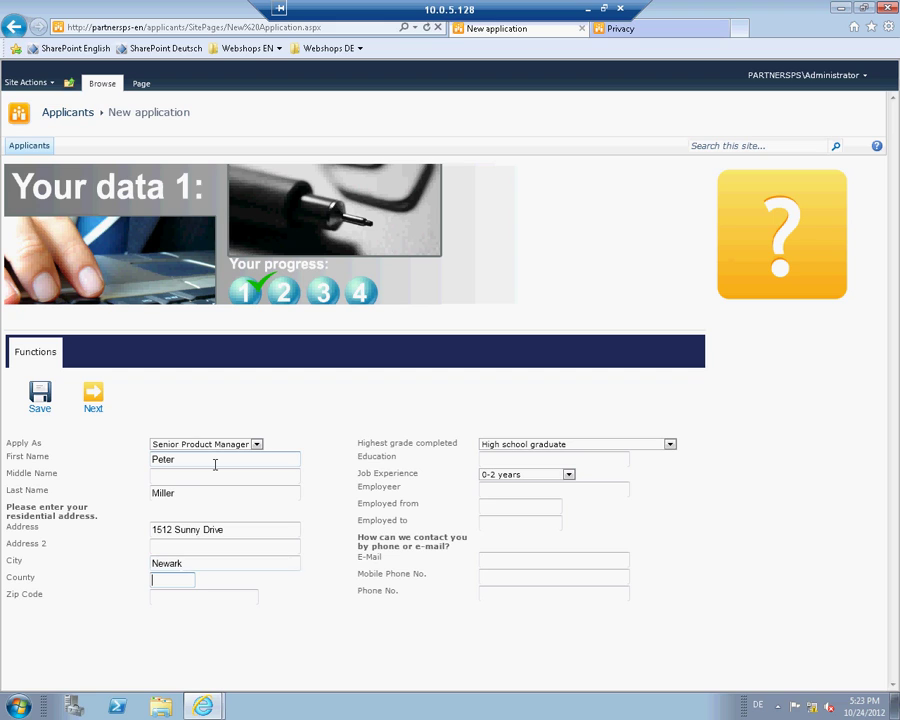
type("Nu")
key("Tab")
type("10010")
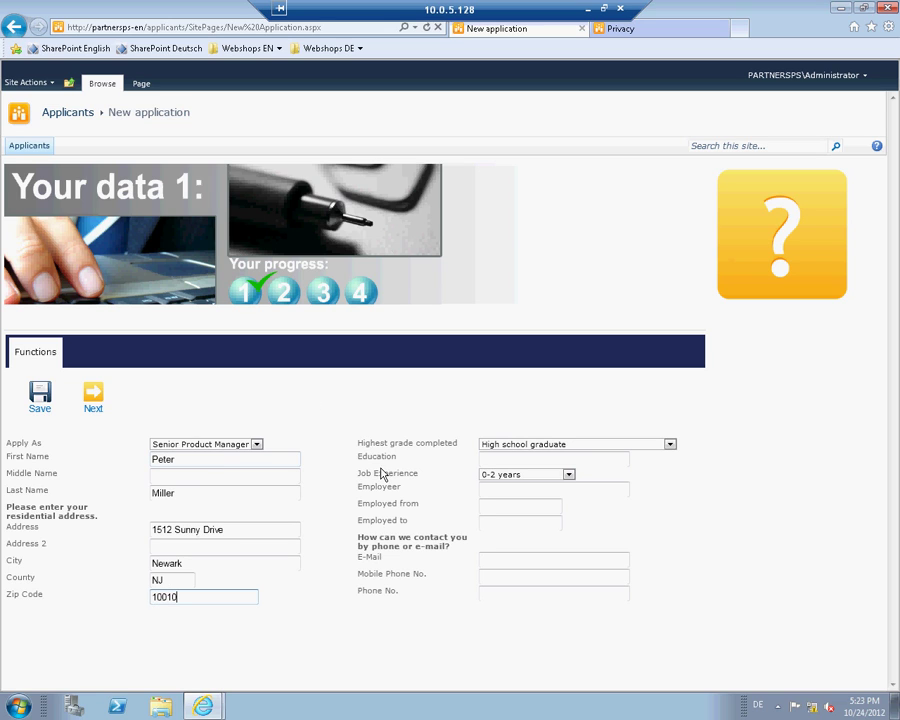
Leave highest grade as High school graduate, enter Computer Science education, choose 3-5 years experience
left_click(670, 445)
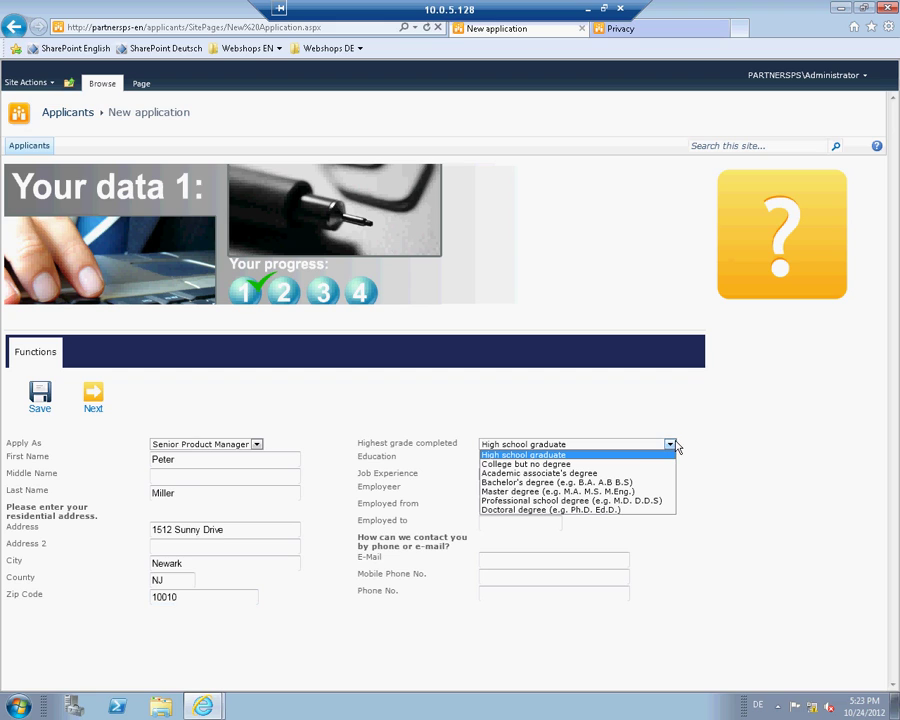
left_click(570, 456)
left_click(550, 460)
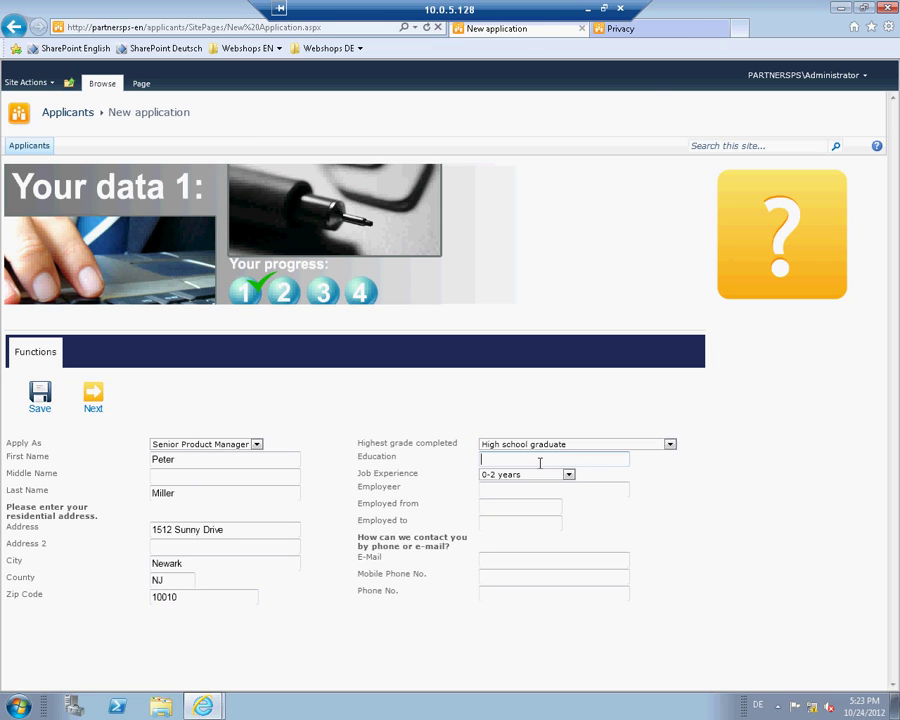
type("Computer Science")
left_click(568, 474)
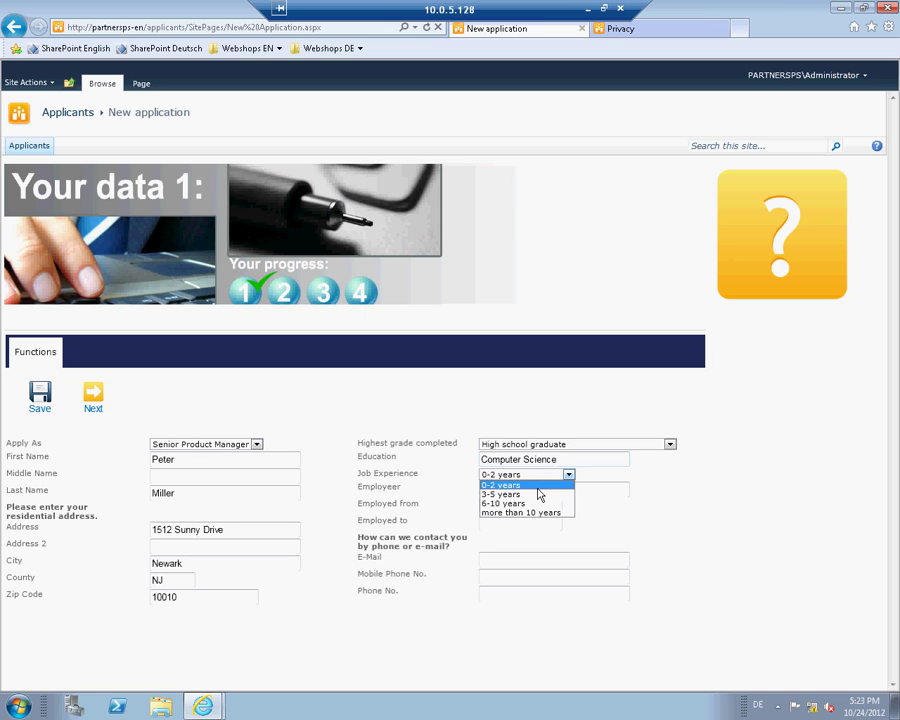
left_click(529, 496)
left_click(520, 489)
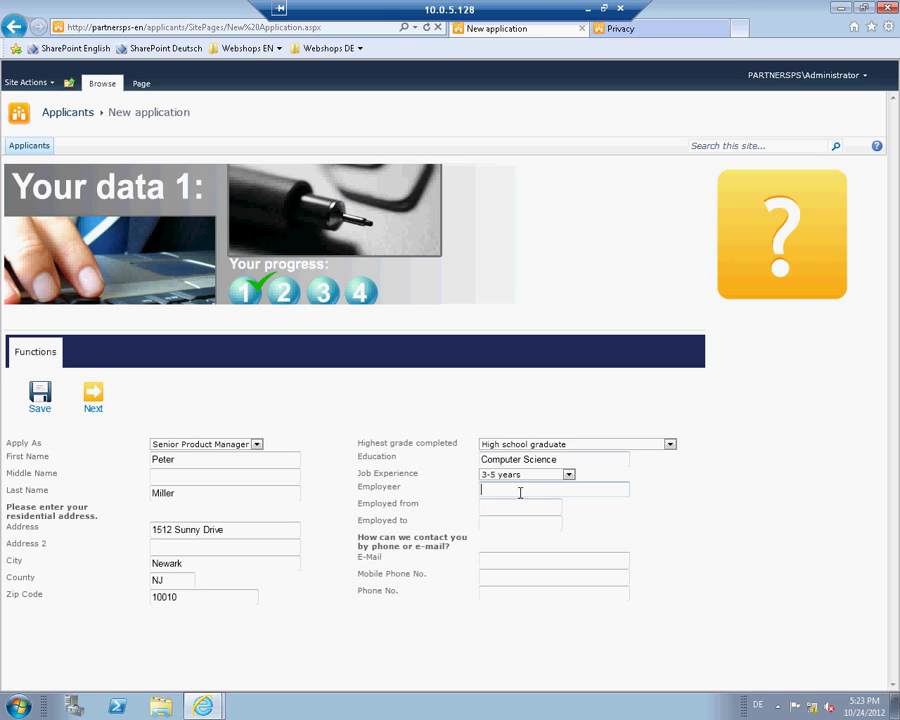
Enter Milton Electronics as employer, employed from 1/1/2008 to 10/30/2012
type("Milton Electronics")
key("Tab")
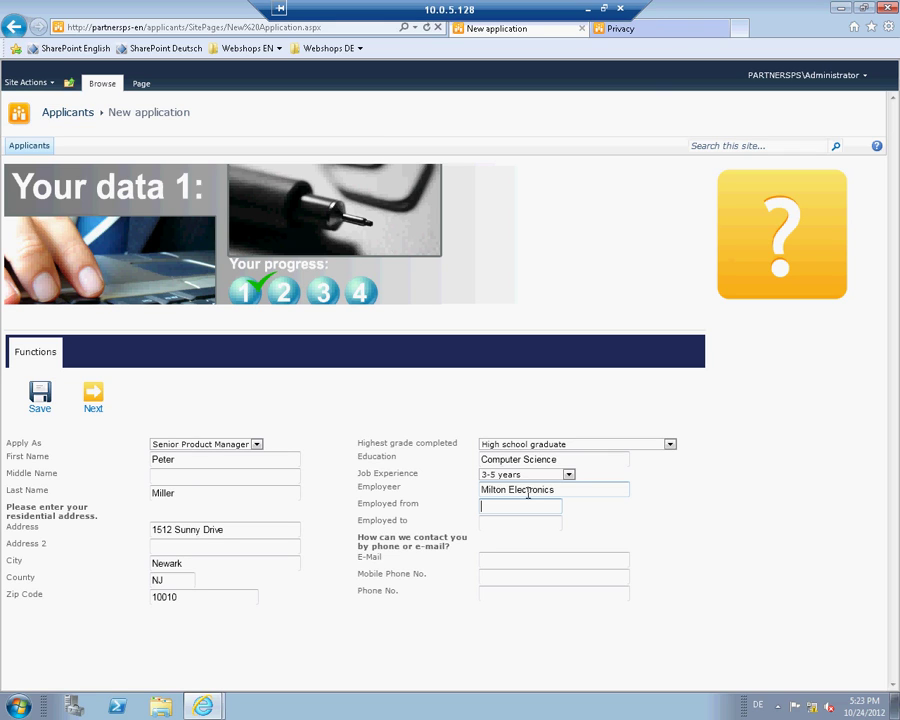
type("1/1/2008")
left_click(529, 521)
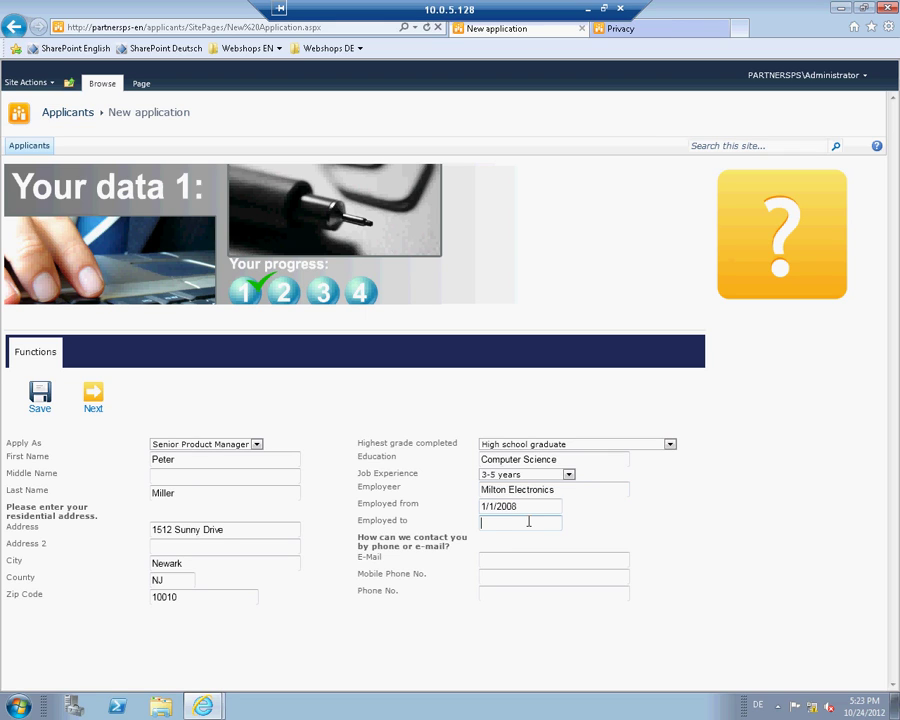
type("10/30/2012")
Enter the applicant's e-mail address and type the first digits of the mobile phone number
left_click(531, 556)
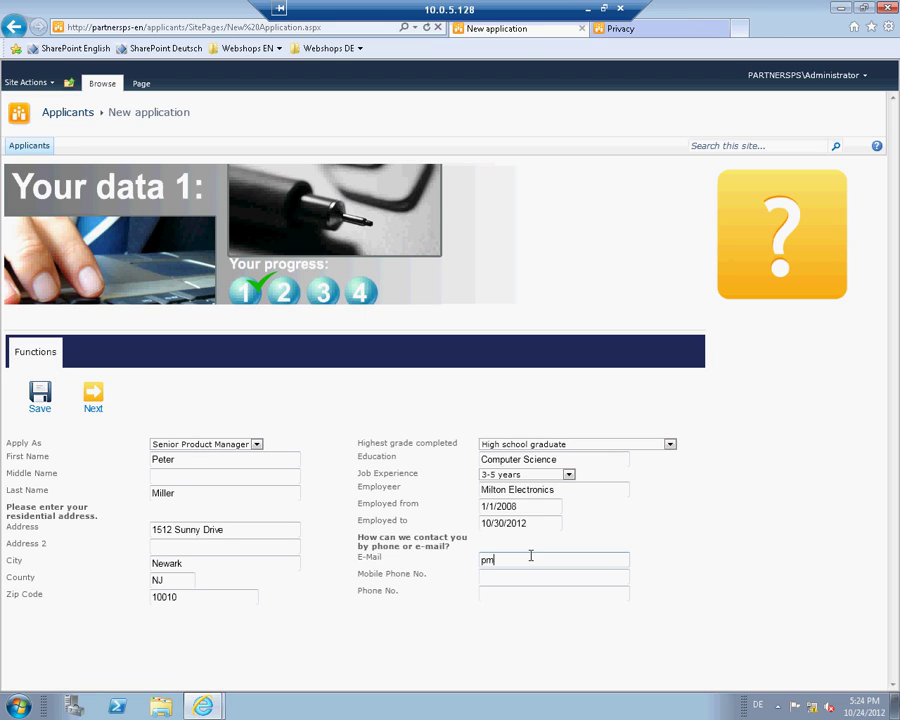
left_click(520, 576)
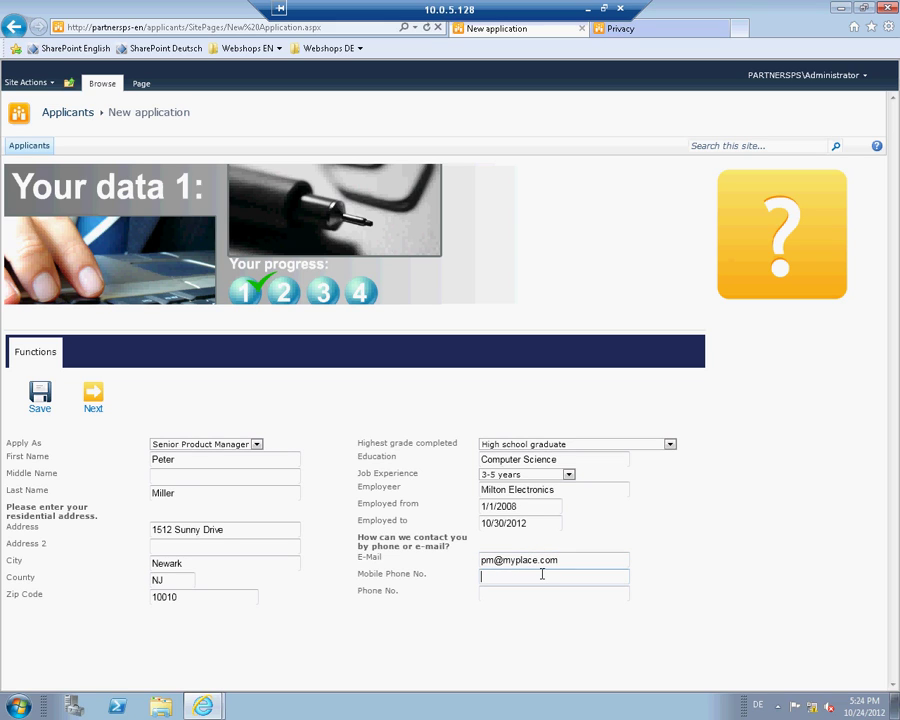
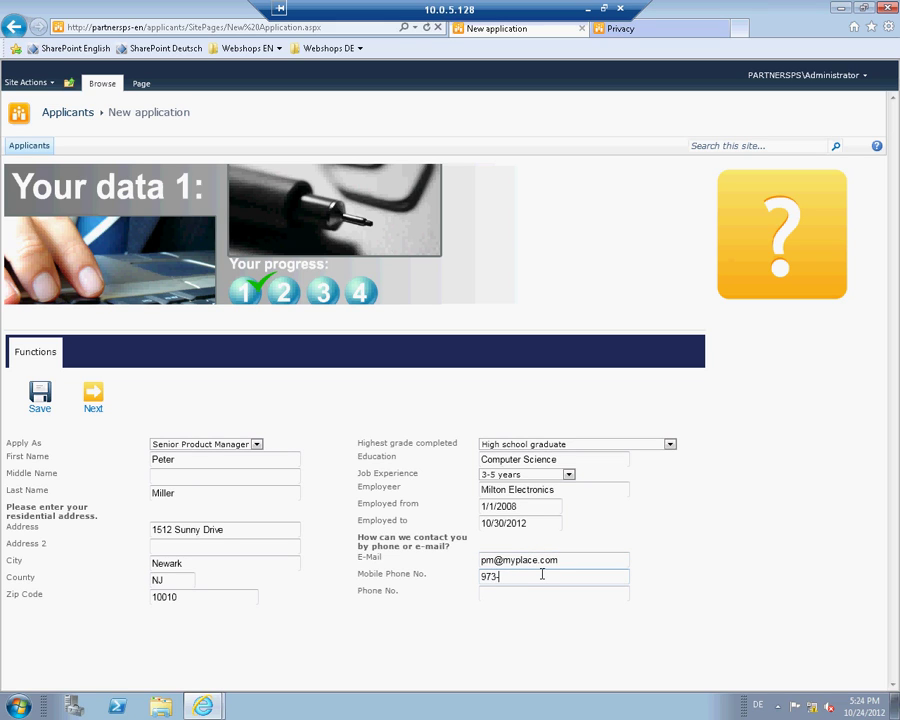
Finish the mobile number, enter the landline phone number, and save the first application page
left_click(514, 594)
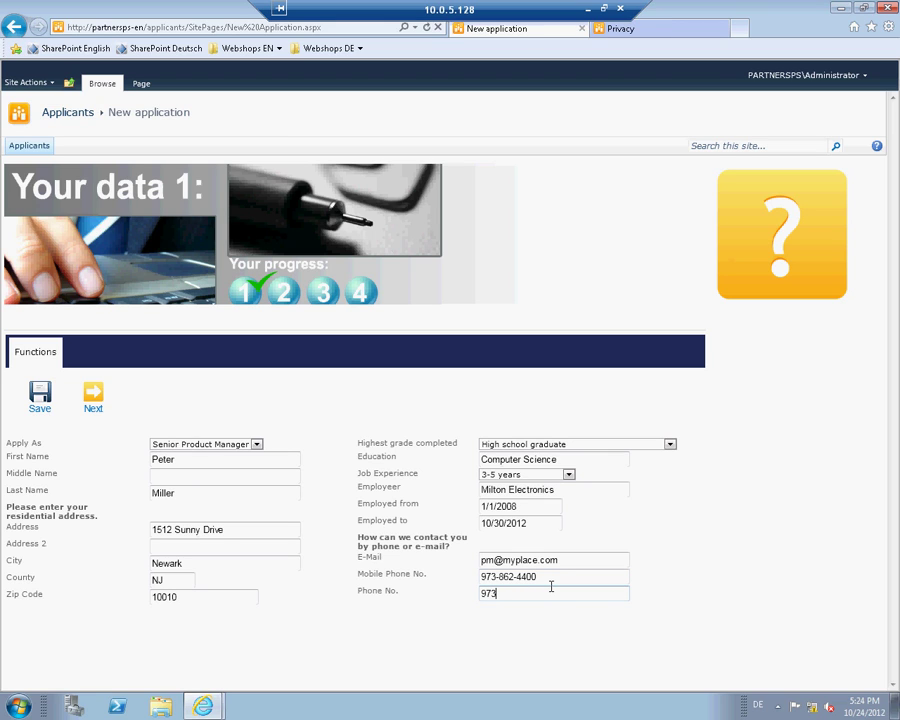
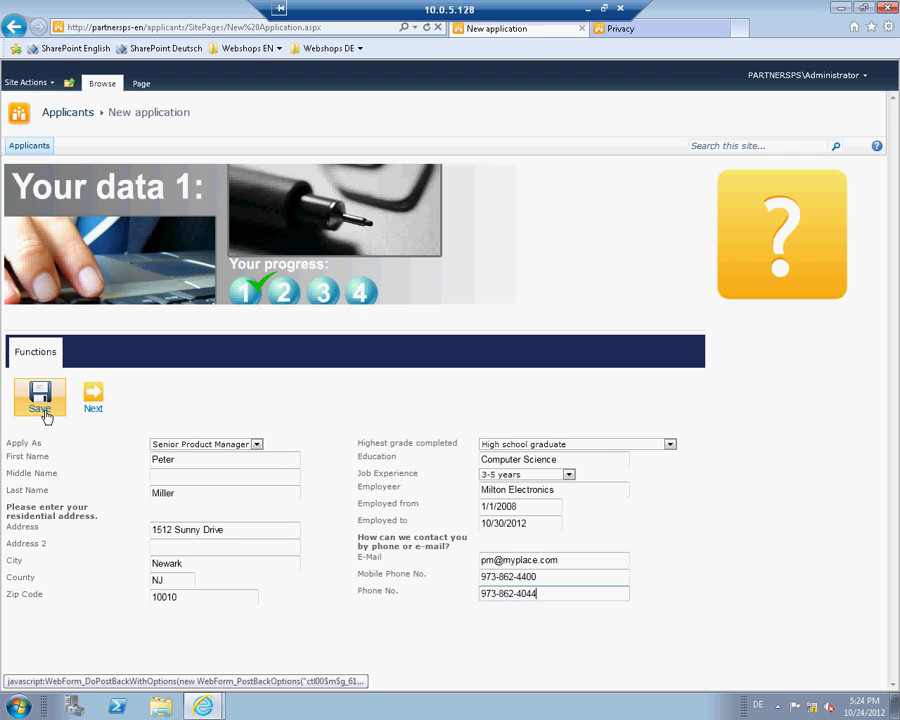
left_click(40, 400)
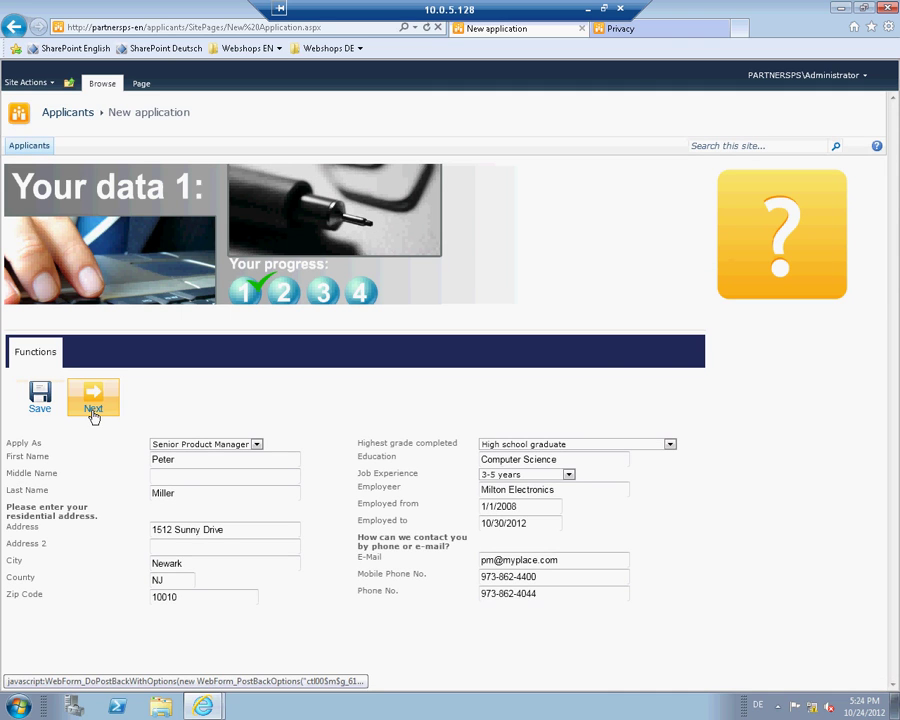
Go to the second application page and set Language 1 Ability to Mother Language
left_click(136, 416)
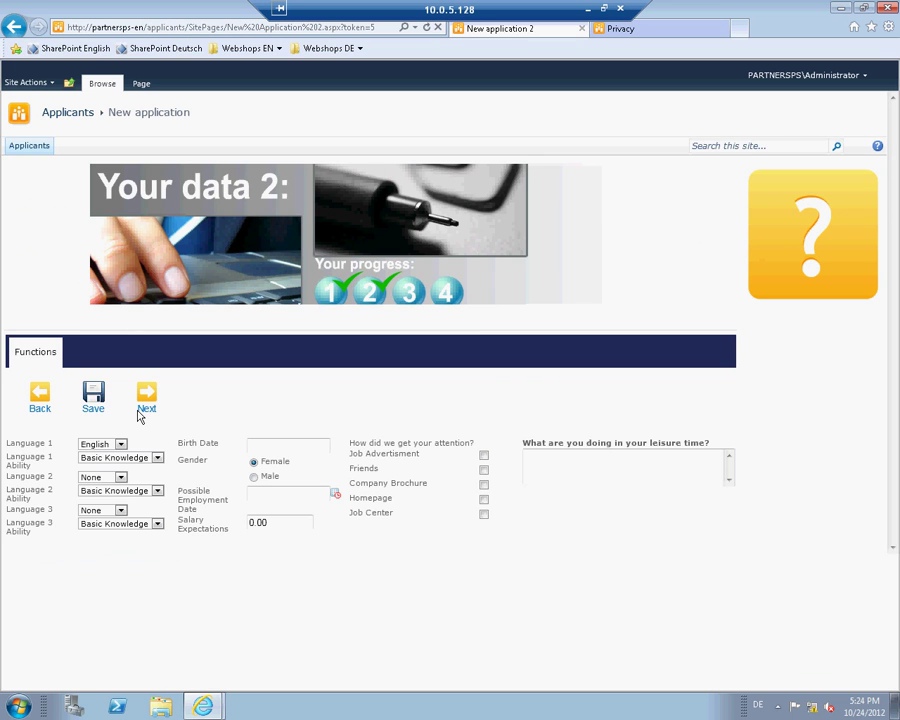
left_click(157, 458)
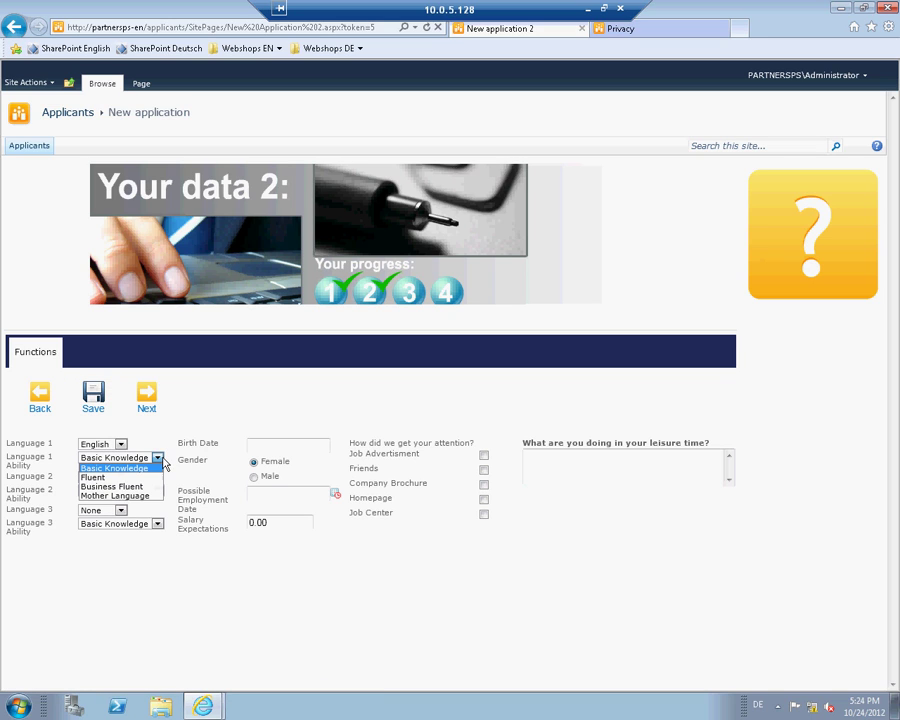
left_click(131, 495)
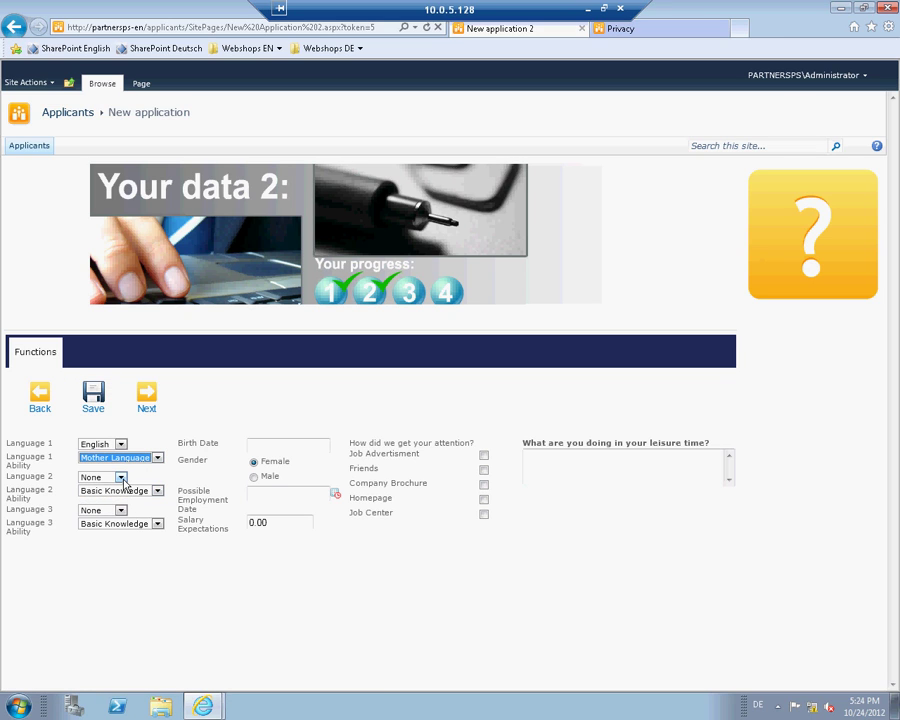
Set Language 2 to Spanish with Fluent ability and begin entering the birth date
left_click(121, 479)
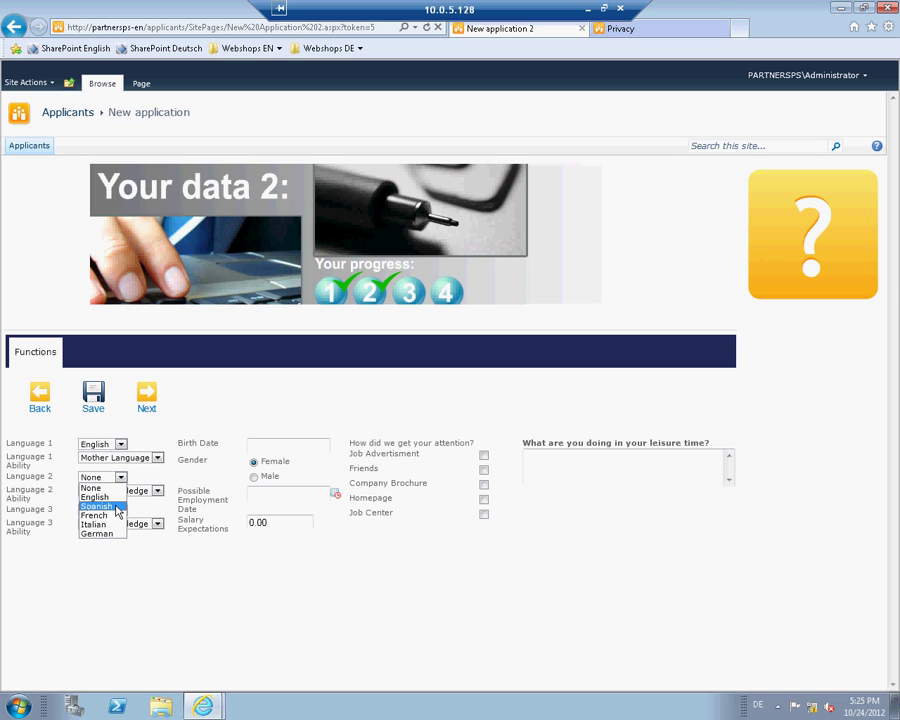
left_click(116, 506)
left_click(156, 491)
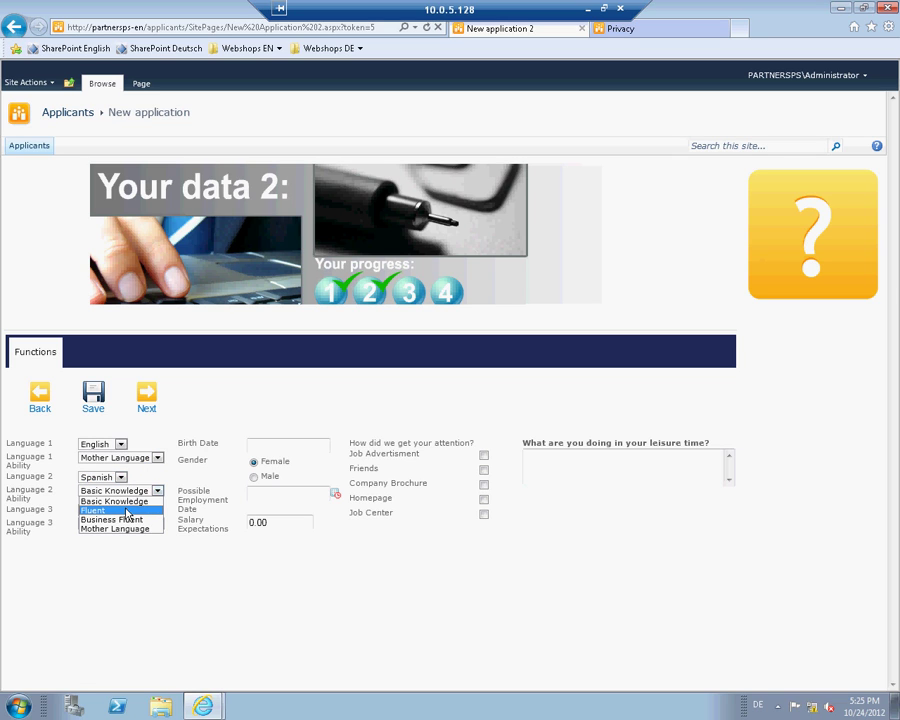
left_click(126, 511)
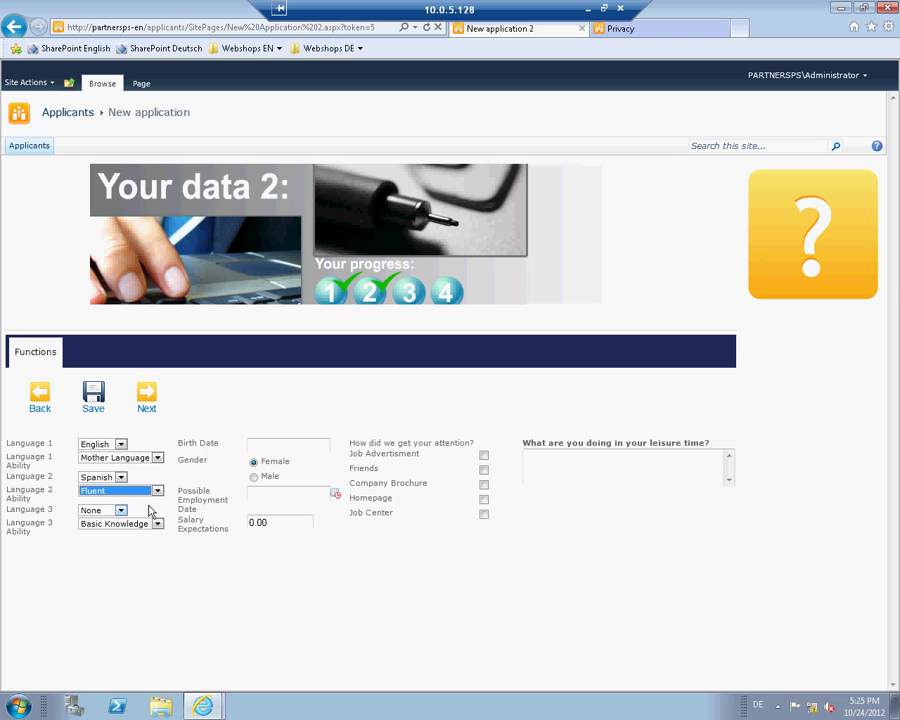
left_click(281, 446)
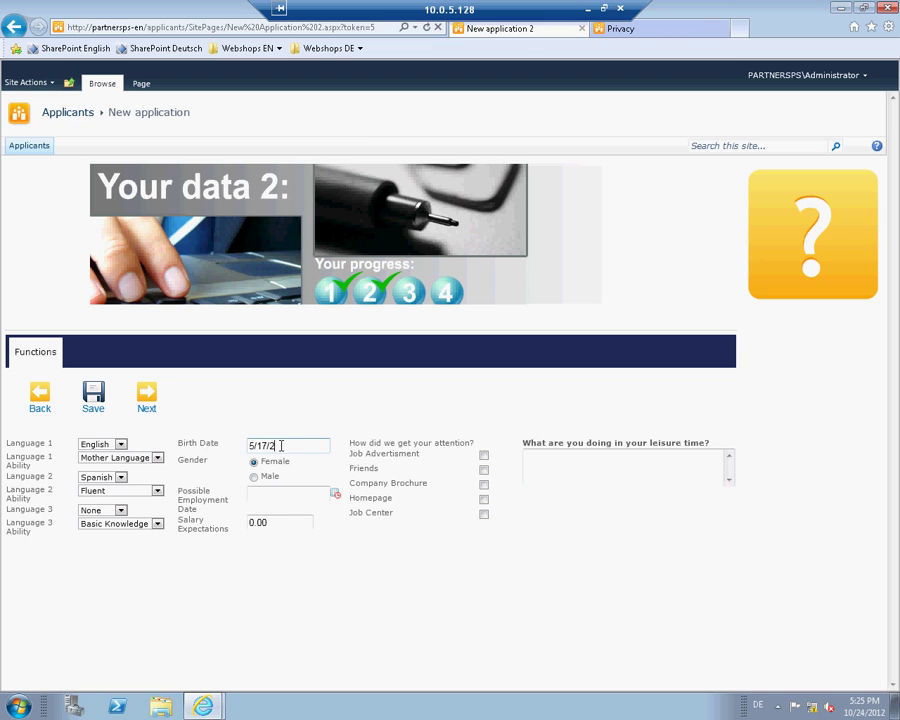
Set gender to Male, possible employment date to 11/1/2012, and salary expectation to 48000
left_click(254, 477)
left_click(282, 494)
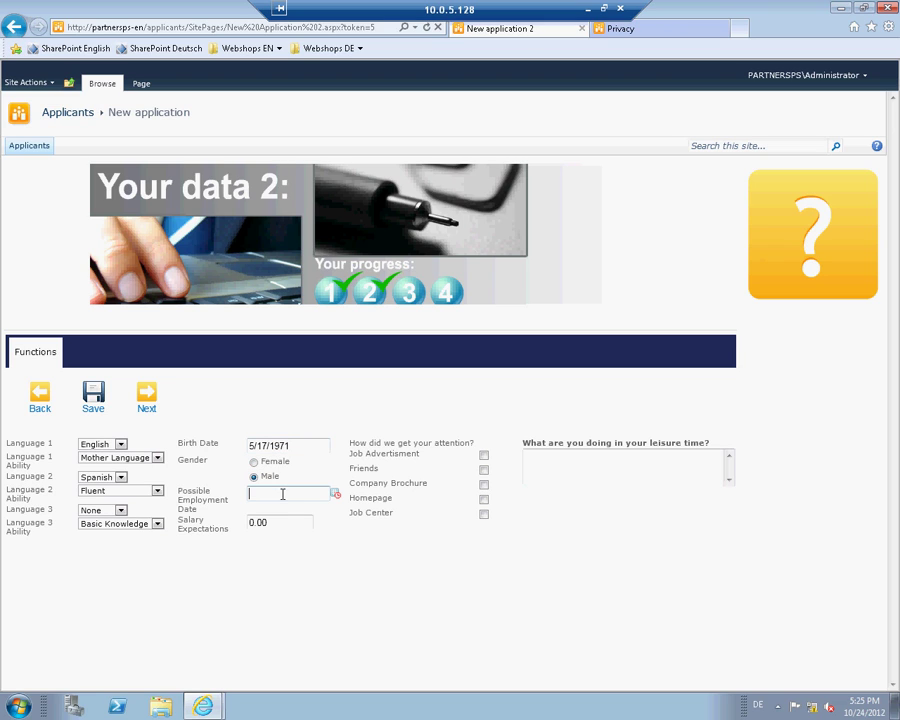
left_click(336, 496)
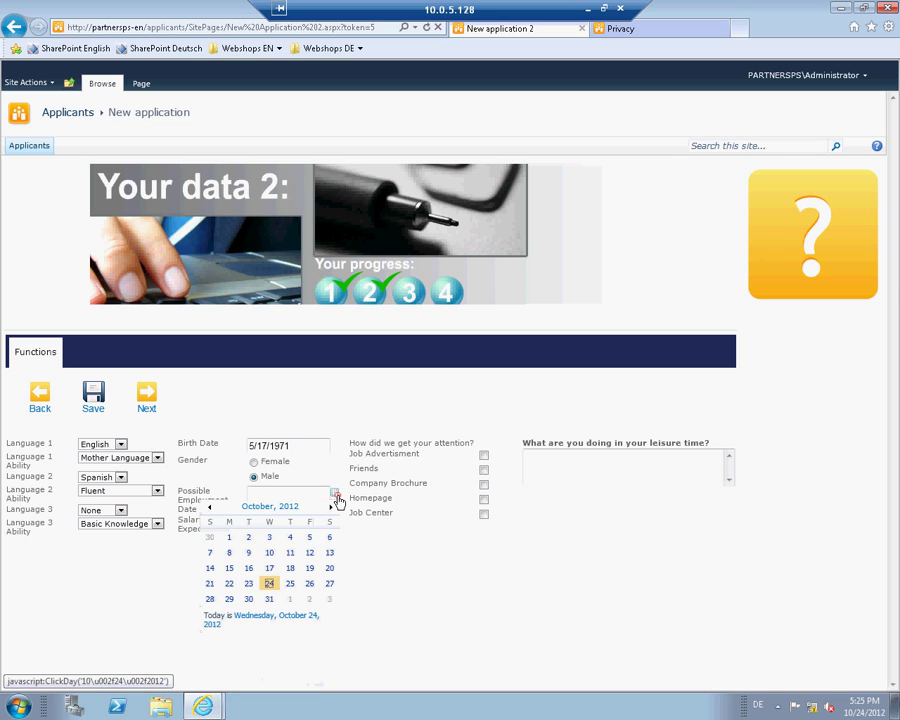
left_click(291, 601)
left_click(273, 522)
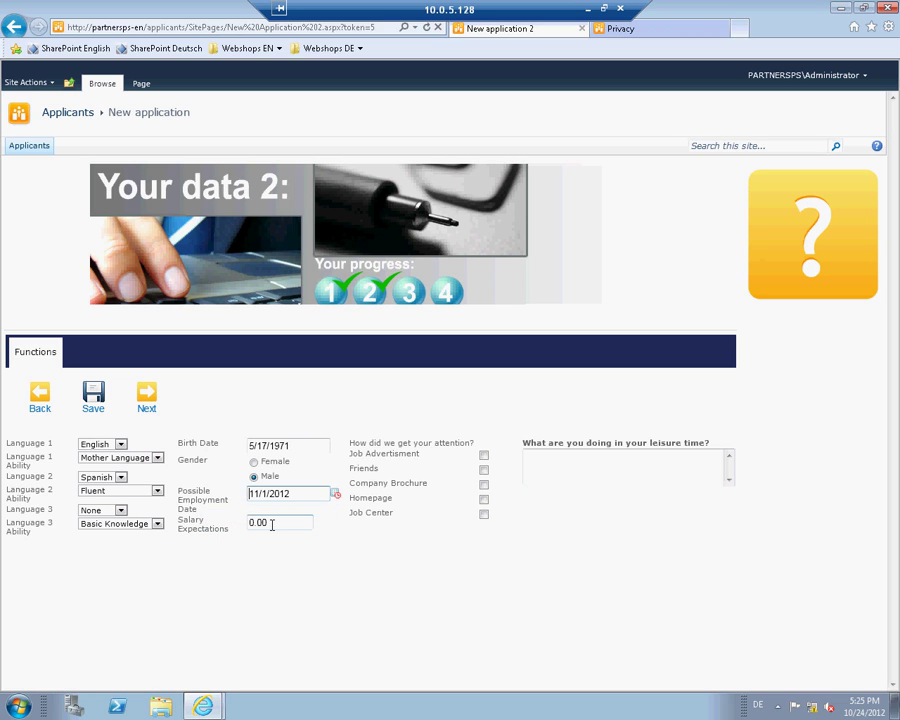
key("BackSpace")
key("BackSpace")
key("BackSpace")
key("BackSpace")
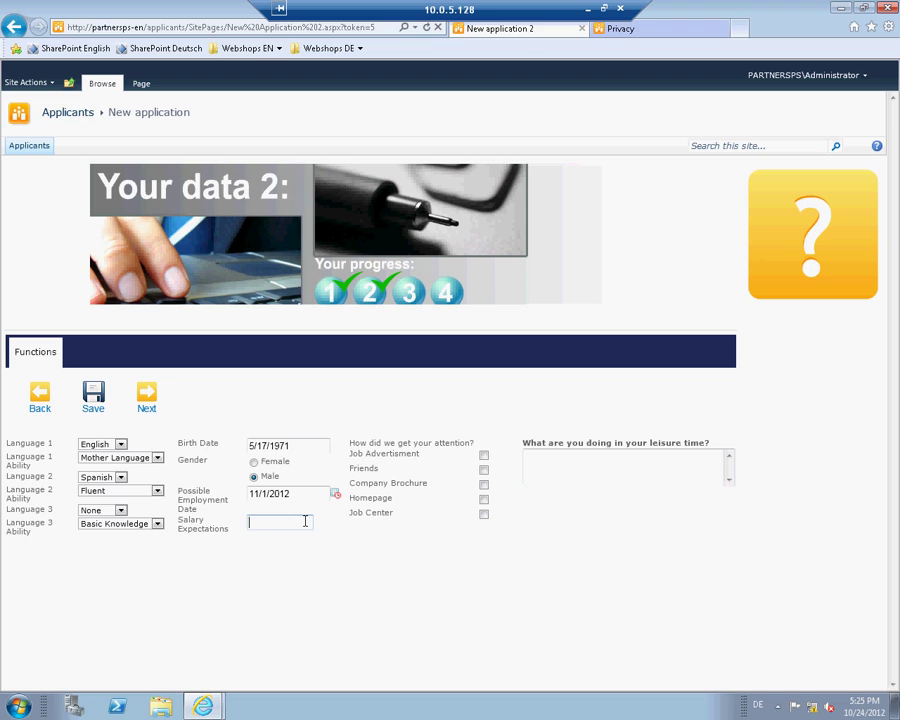
type("480000")
key("BackSpace")
Tick Friends and Homepage as sources, enter leisure 'Sports Manager Newark Devils', and continue
left_click(484, 469)
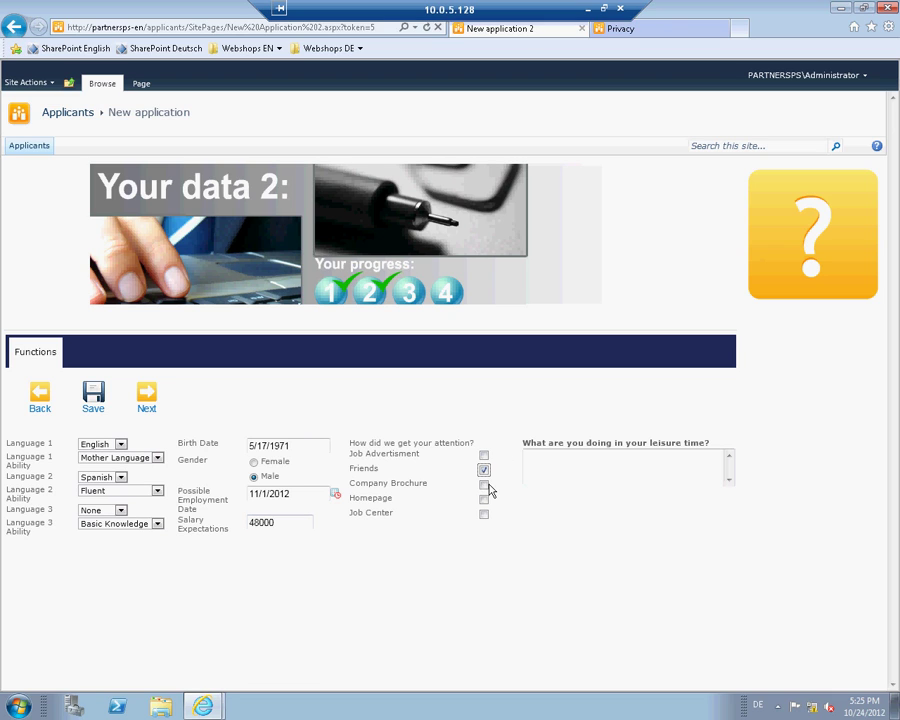
left_click(484, 499)
left_click(564, 459)
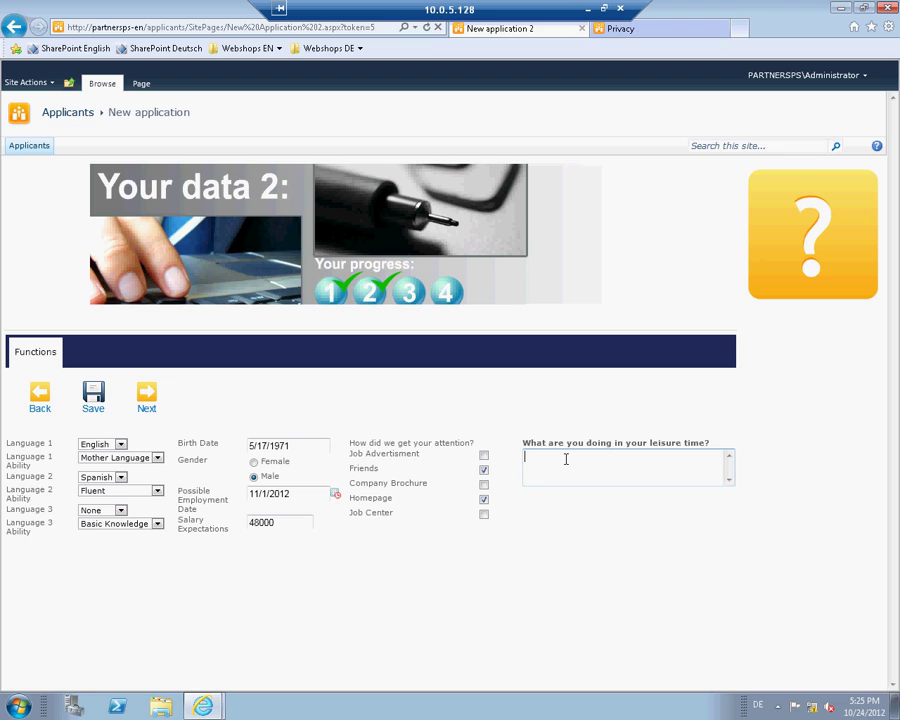
type("Sports Manager Newark Devils")
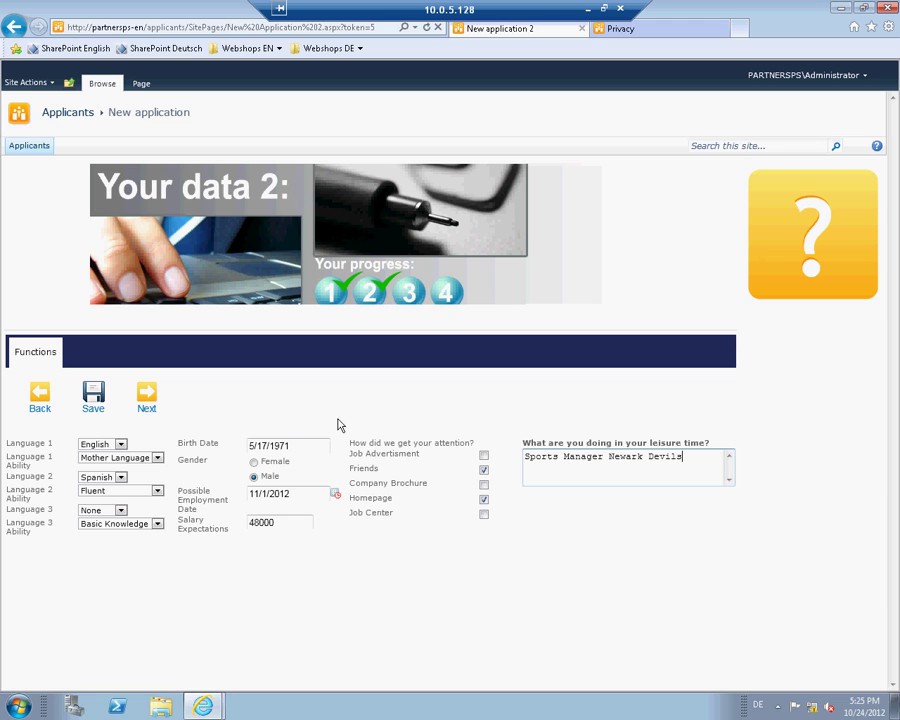
left_click(152, 410)
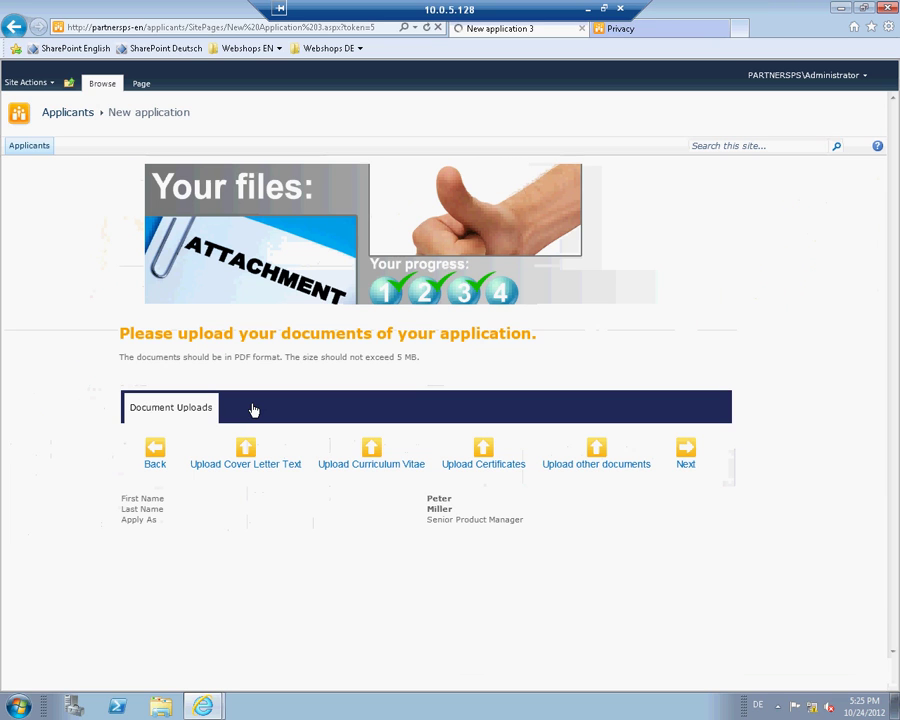
Upload the application PDF as the cover letter
left_click(246, 466)
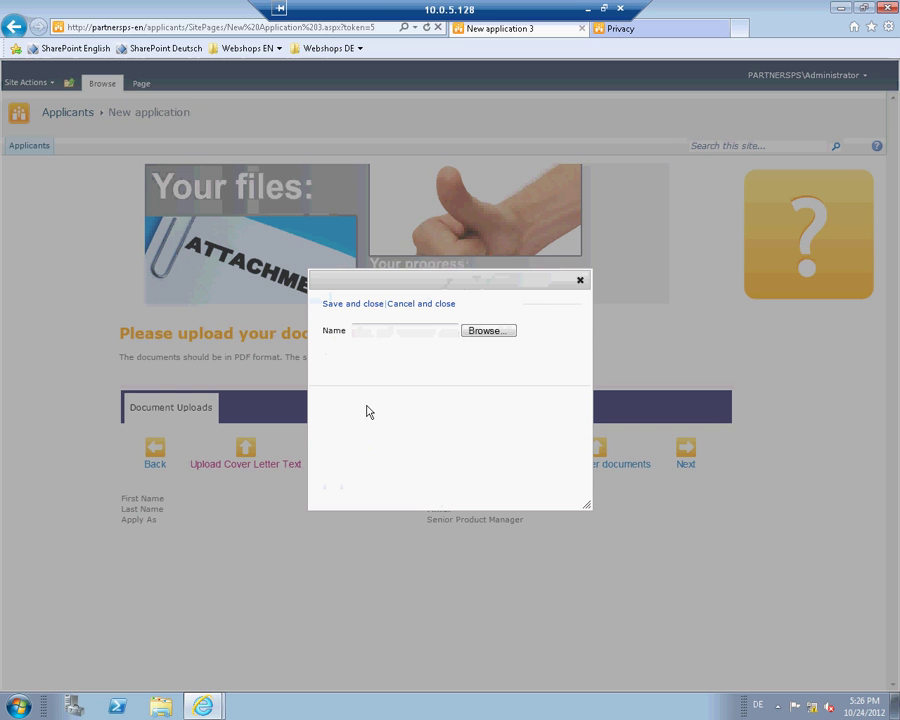
left_click(495, 334)
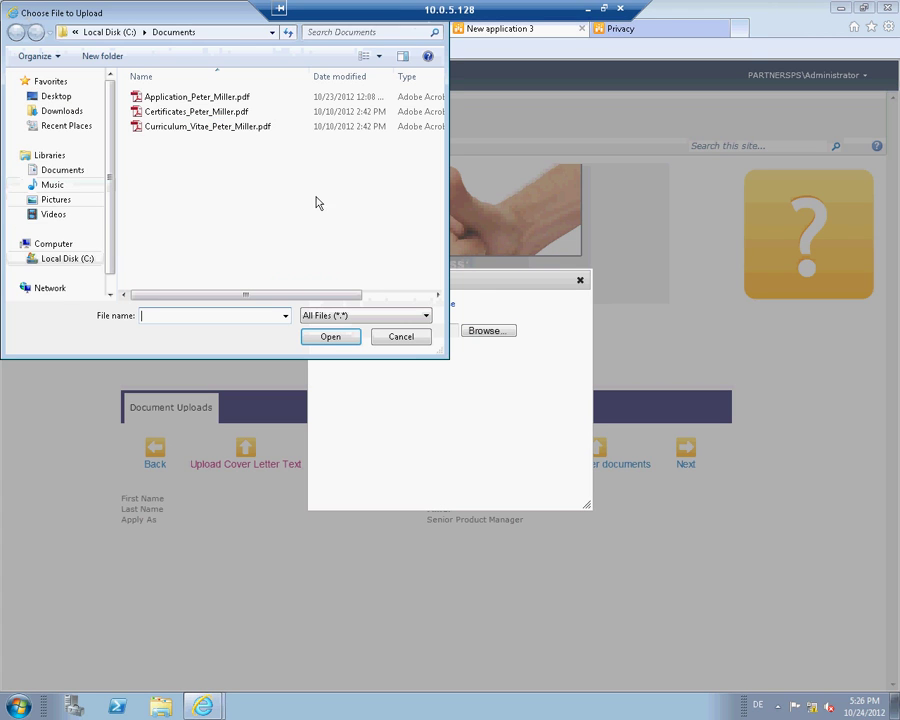
left_click(245, 100)
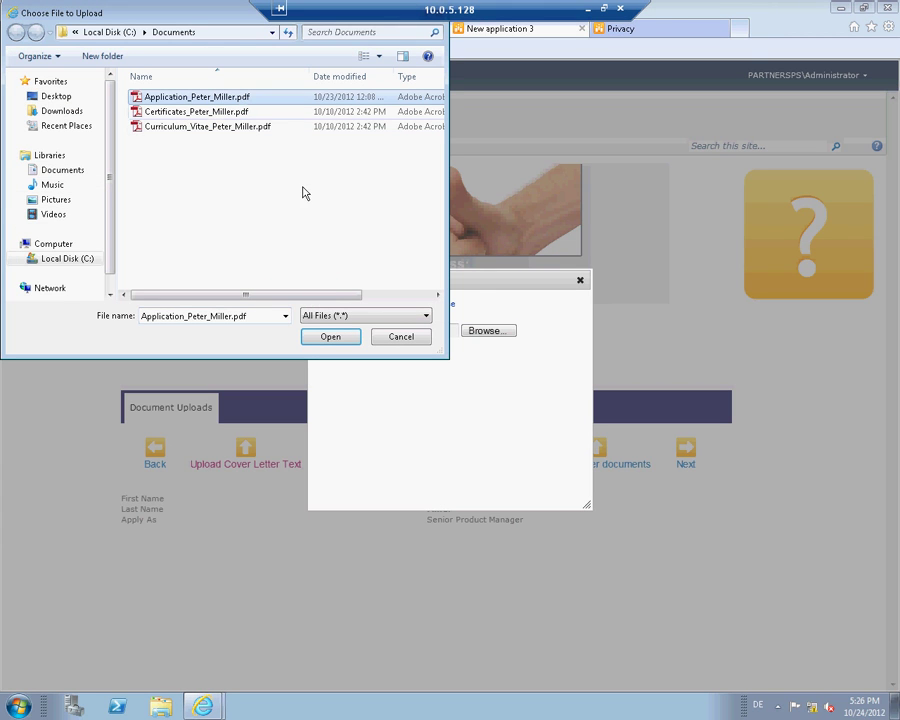
left_click(331, 337)
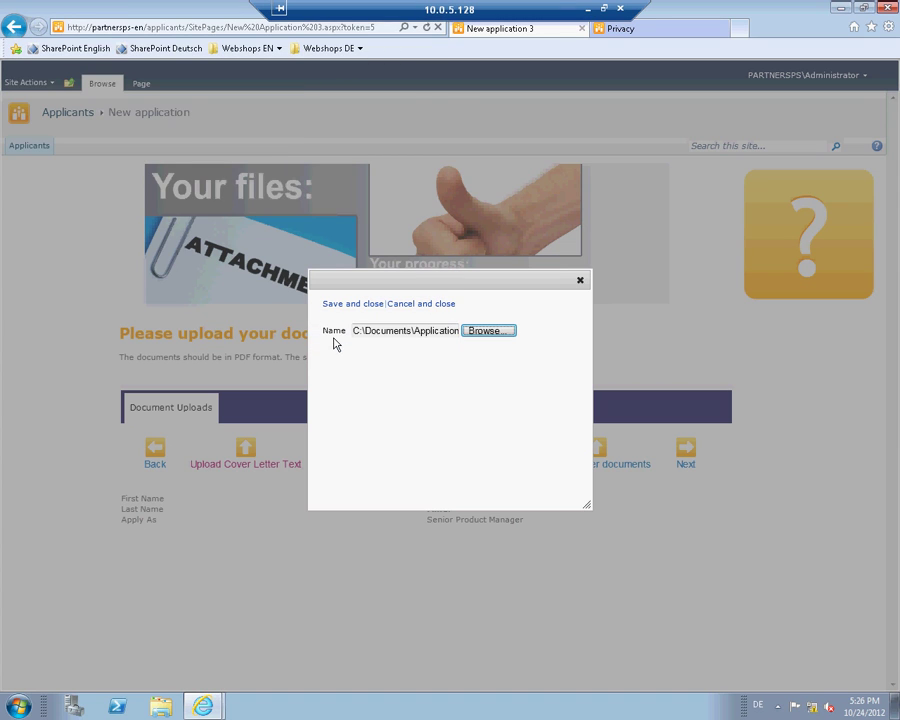
left_click(351, 306)
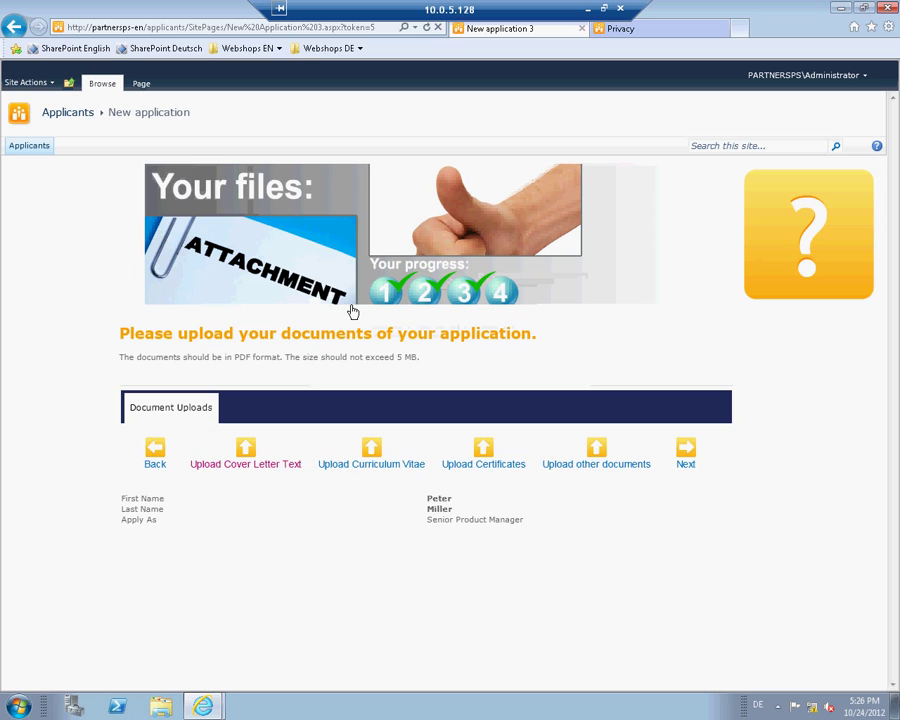
Upload the curriculum vitae PDF
left_click(397, 472)
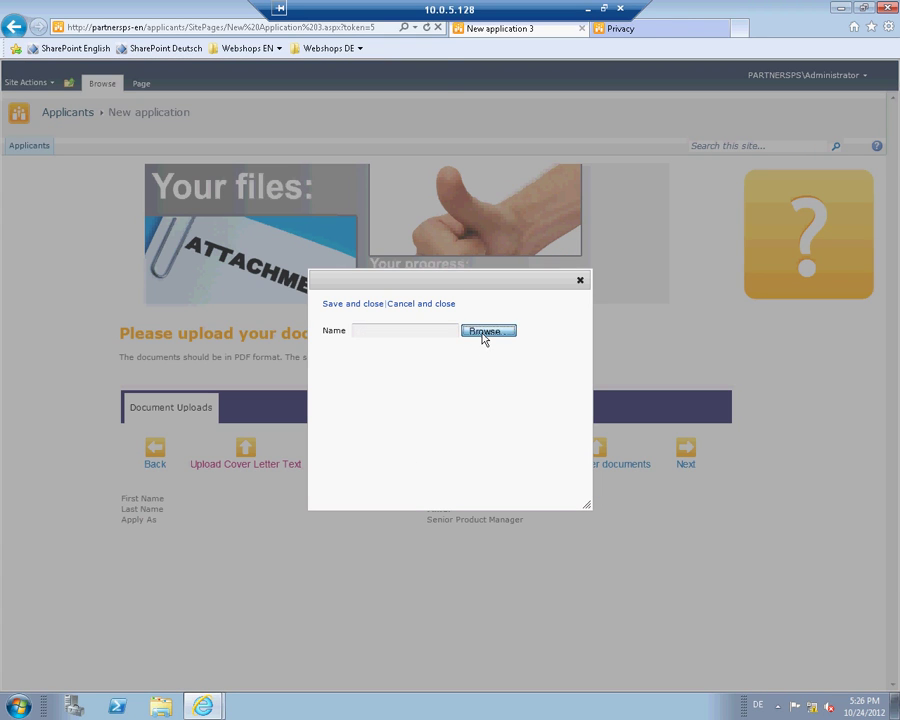
left_click(484, 331)
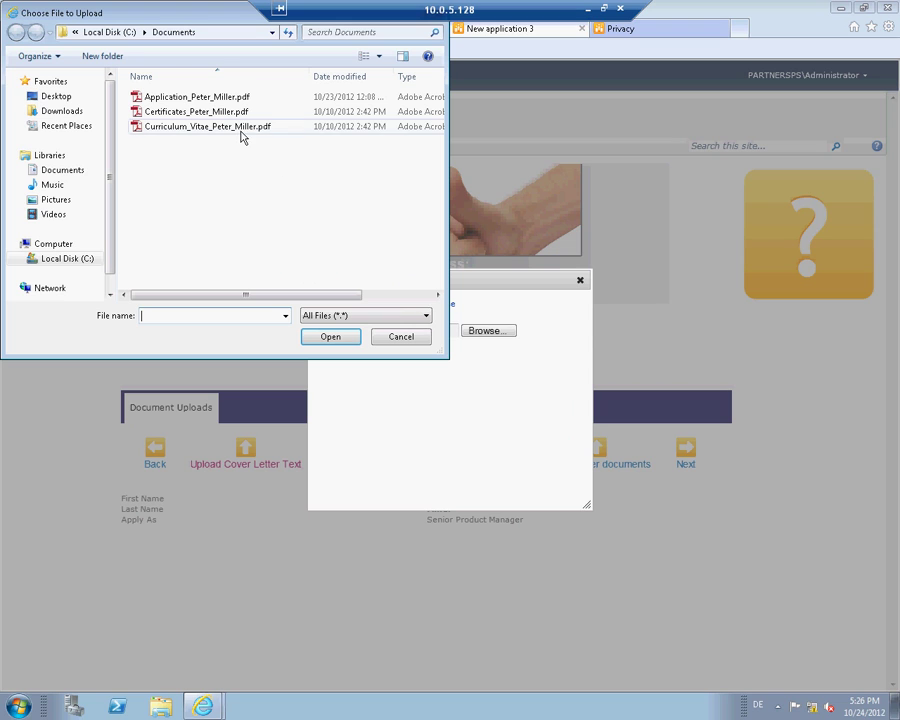
left_click(241, 134)
left_click(355, 336)
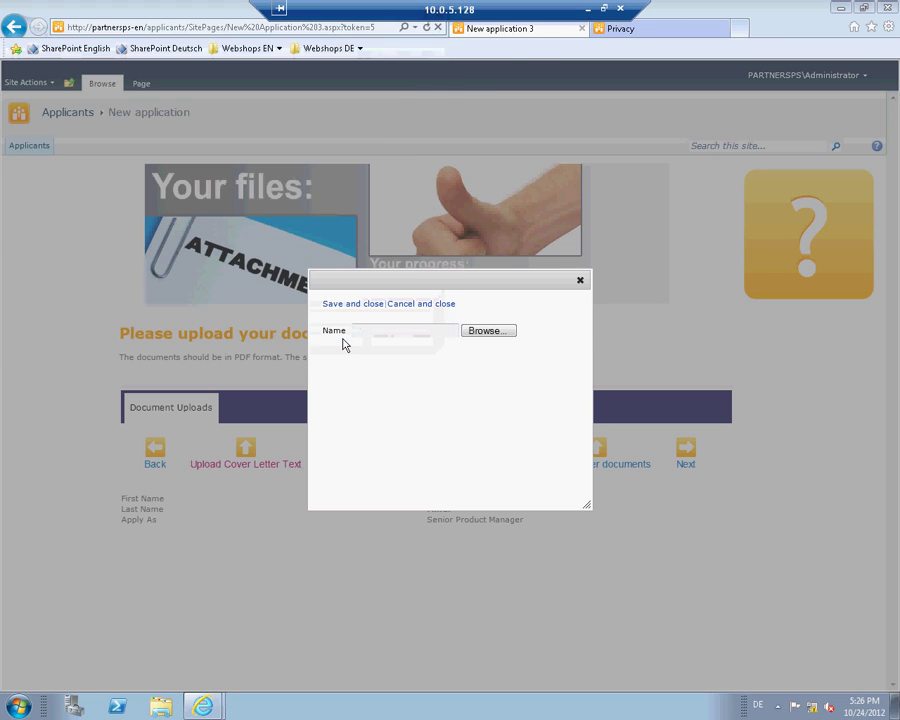
left_click(355, 305)
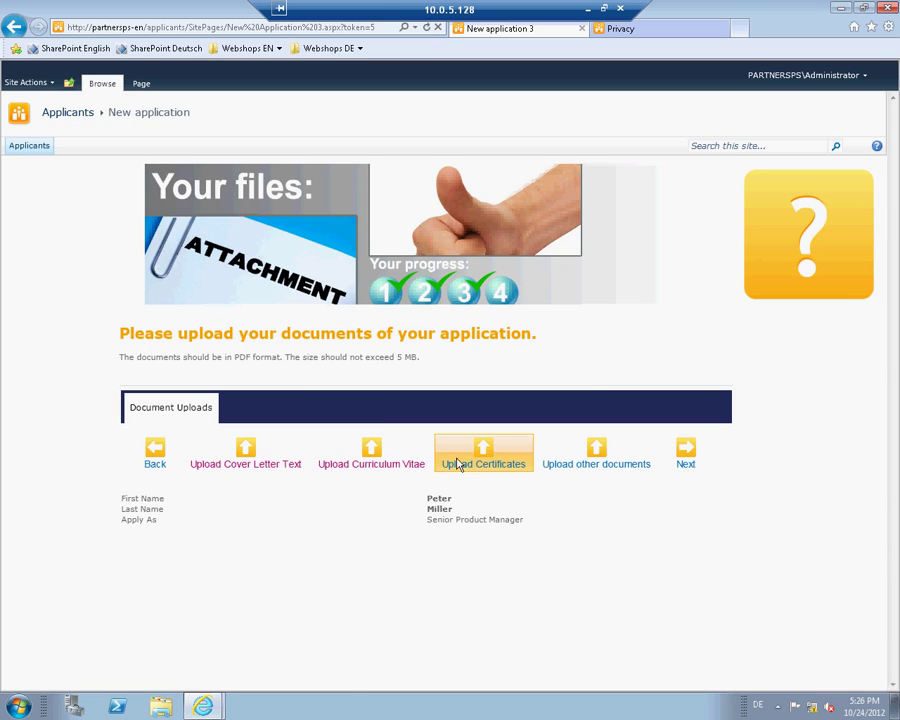
Upload the certificates PDF and continue to the next application step
left_click(476, 468)
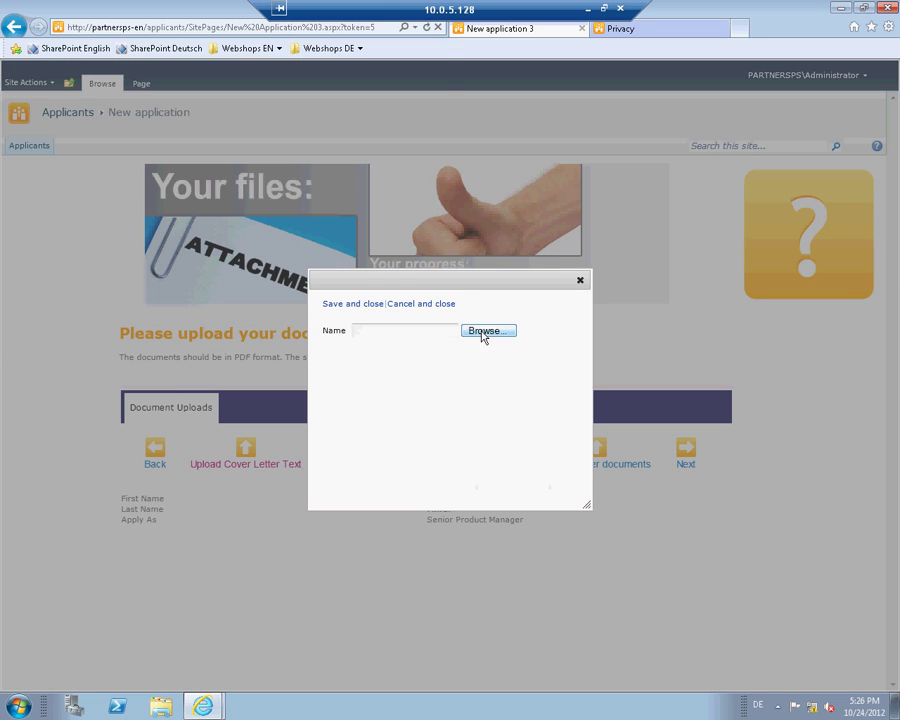
left_click(486, 331)
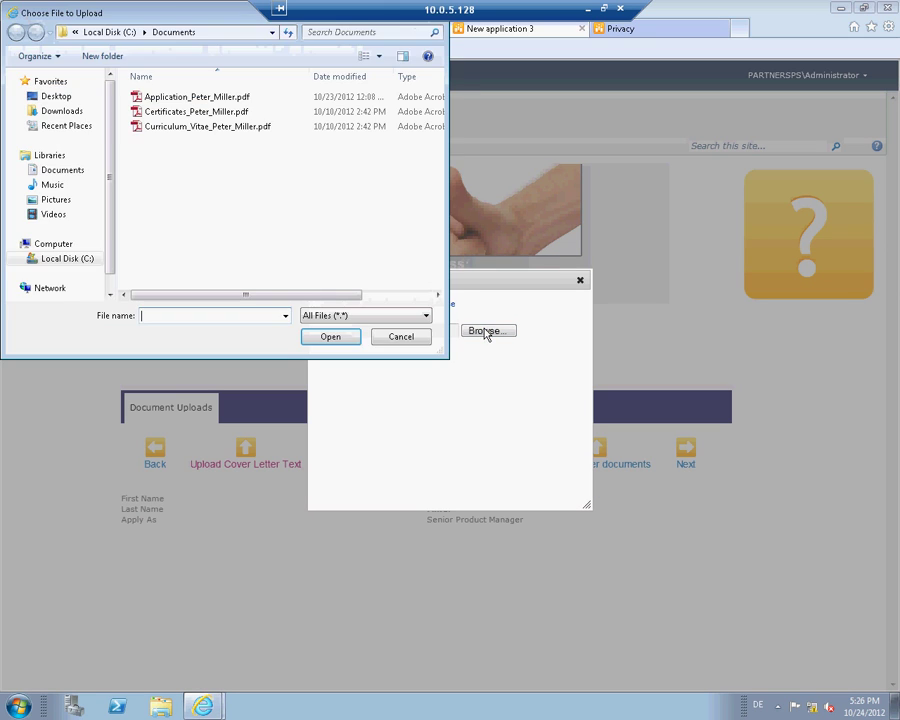
left_click(202, 113)
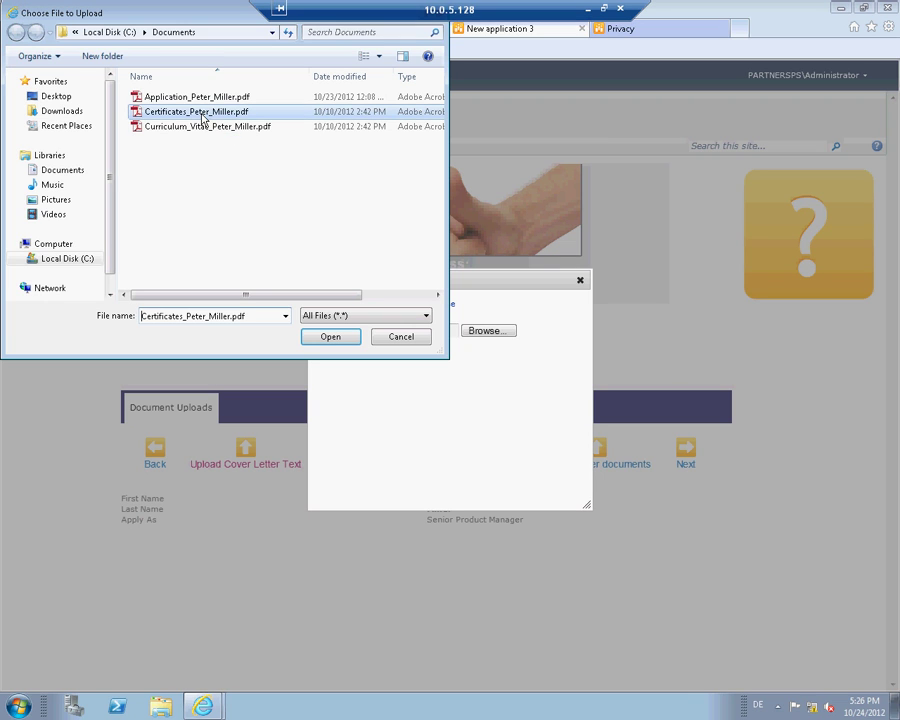
left_click(333, 339)
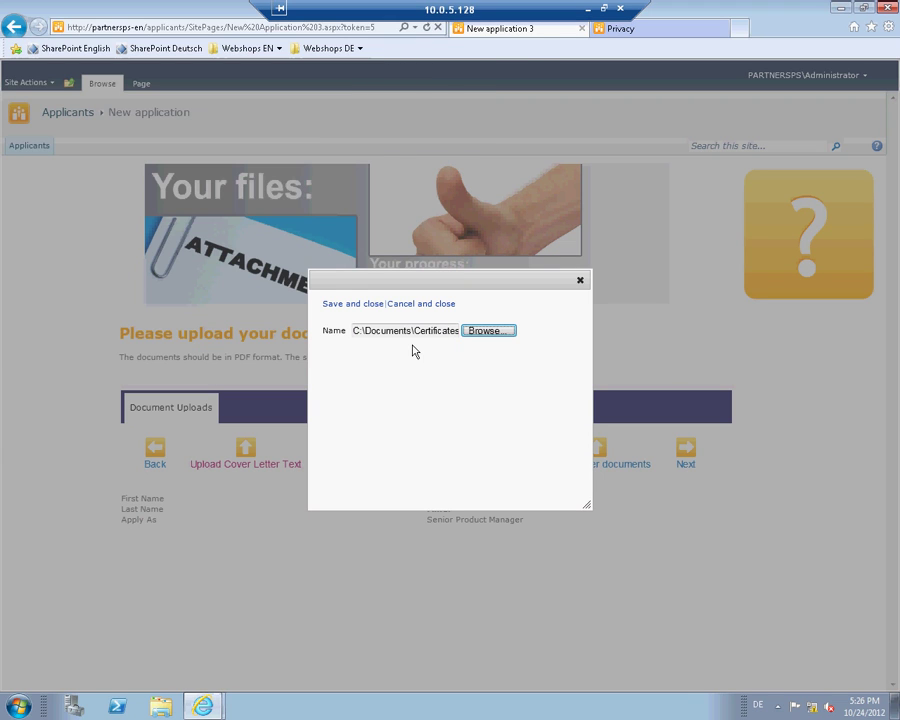
left_click(374, 304)
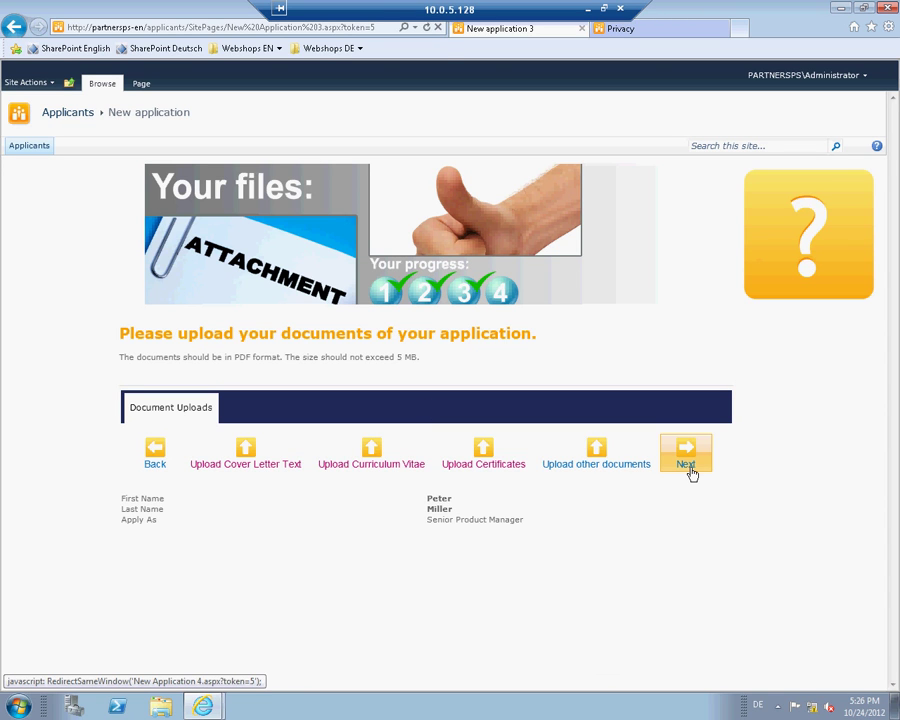
left_click(689, 471)
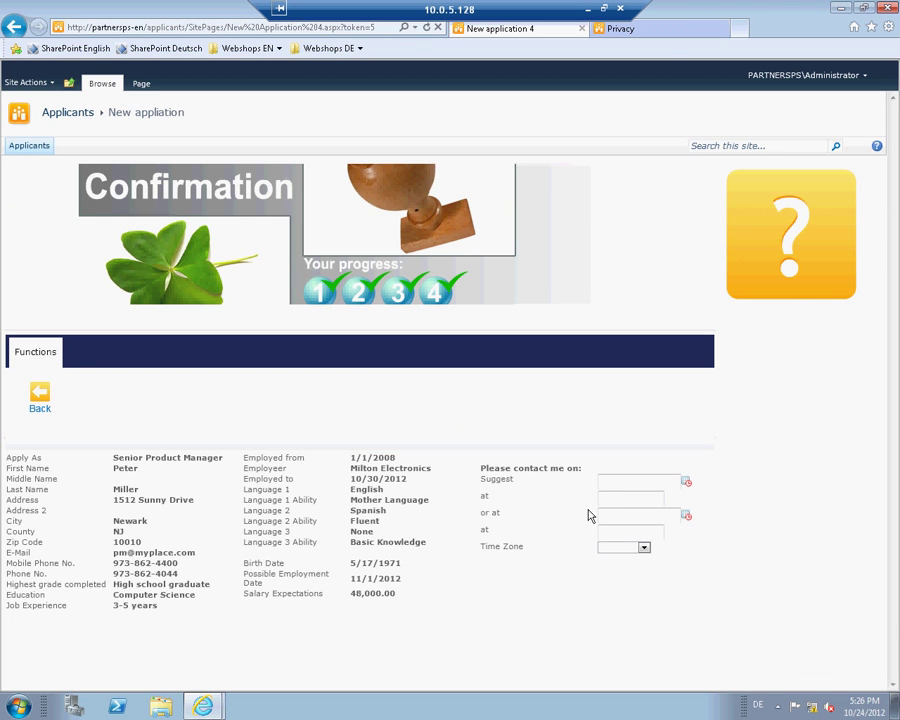
Set the first contact time to 10/26/2012 at 9 AM
left_click(687, 484)
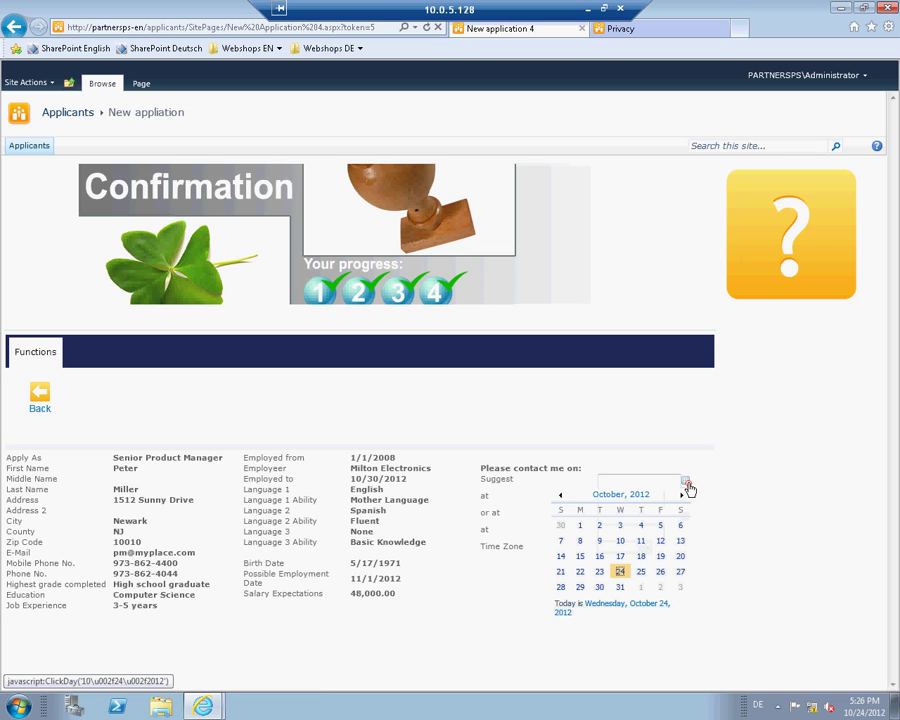
left_click(661, 573)
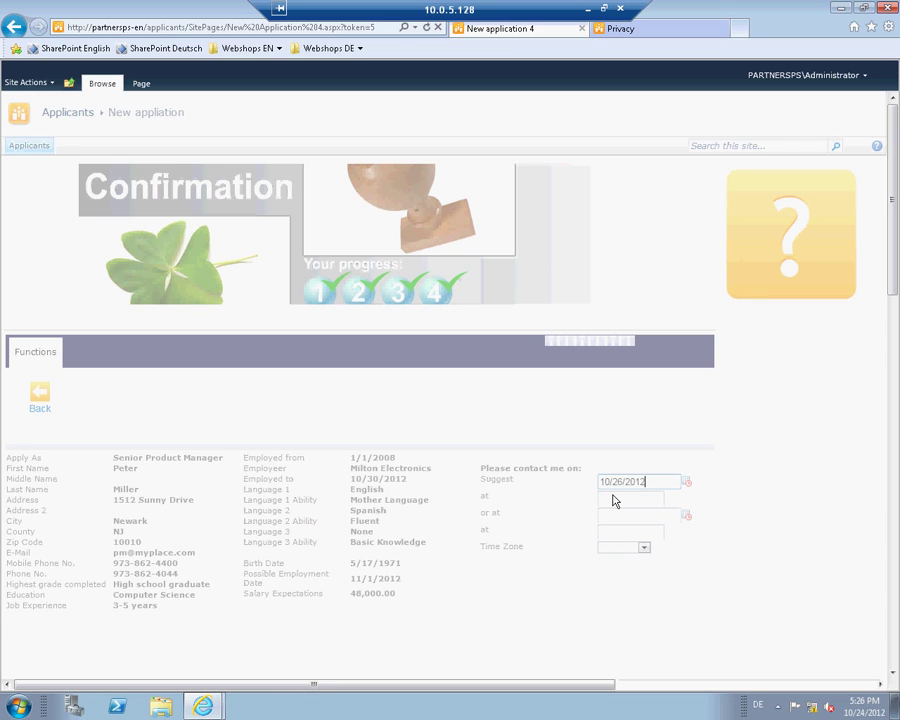
left_click(615, 499)
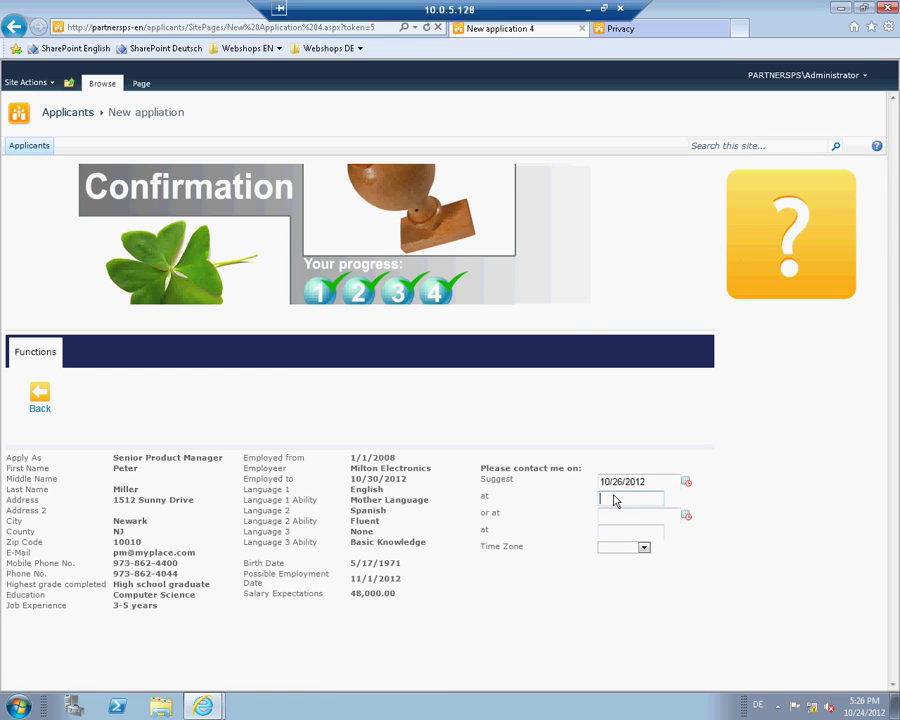
type("9 AM")
Set the second contact time to 10/30/2012 at 4 PM, in the Eastern time zone
left_click(686, 518)
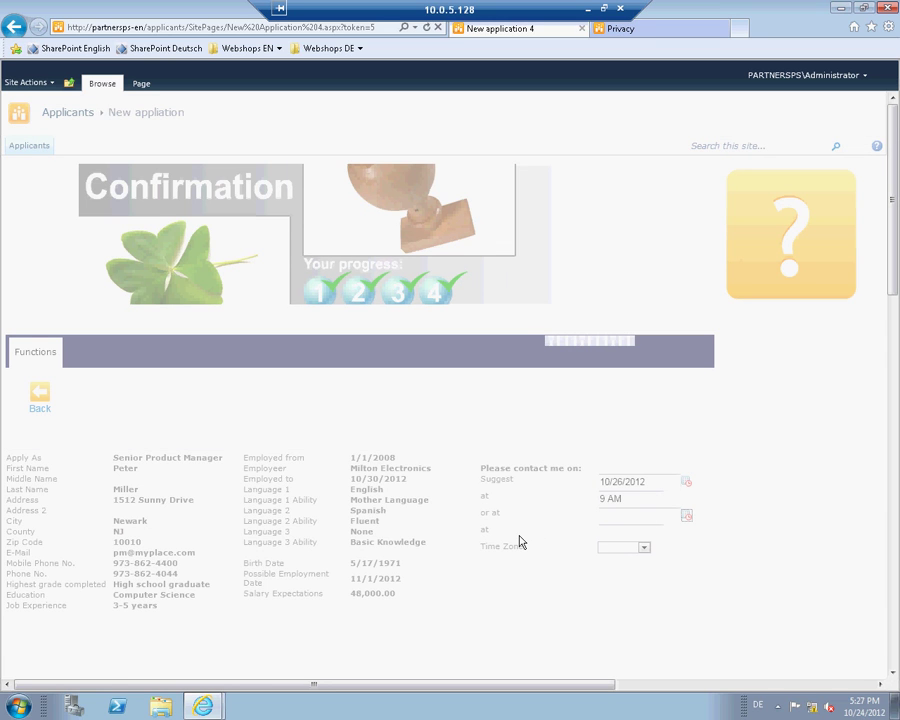
left_click(688, 518)
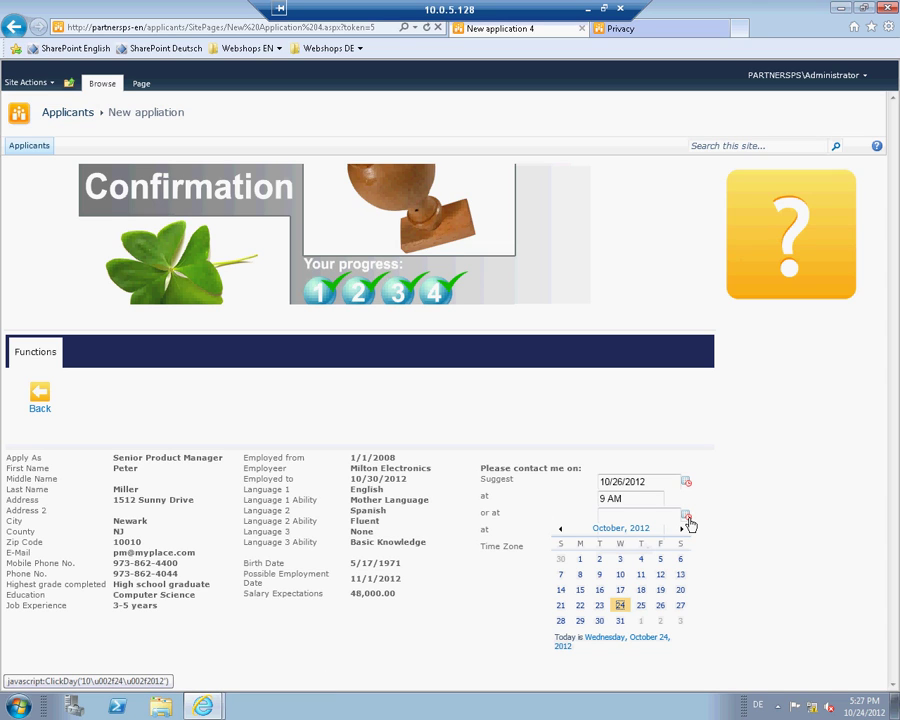
left_click(603, 622)
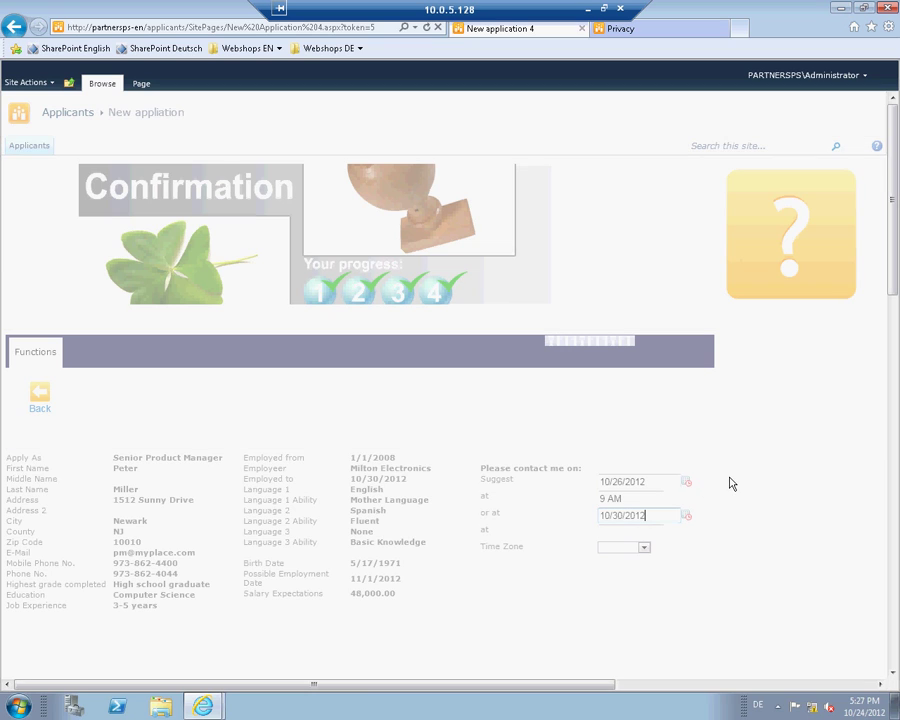
left_click(653, 534)
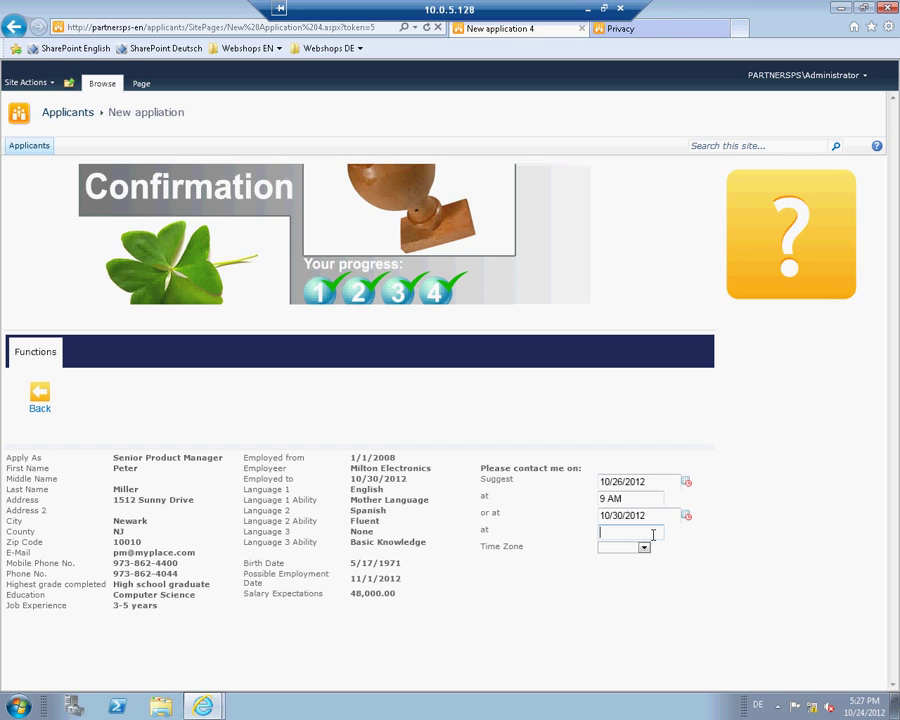
type("4 PM")
left_click(645, 549)
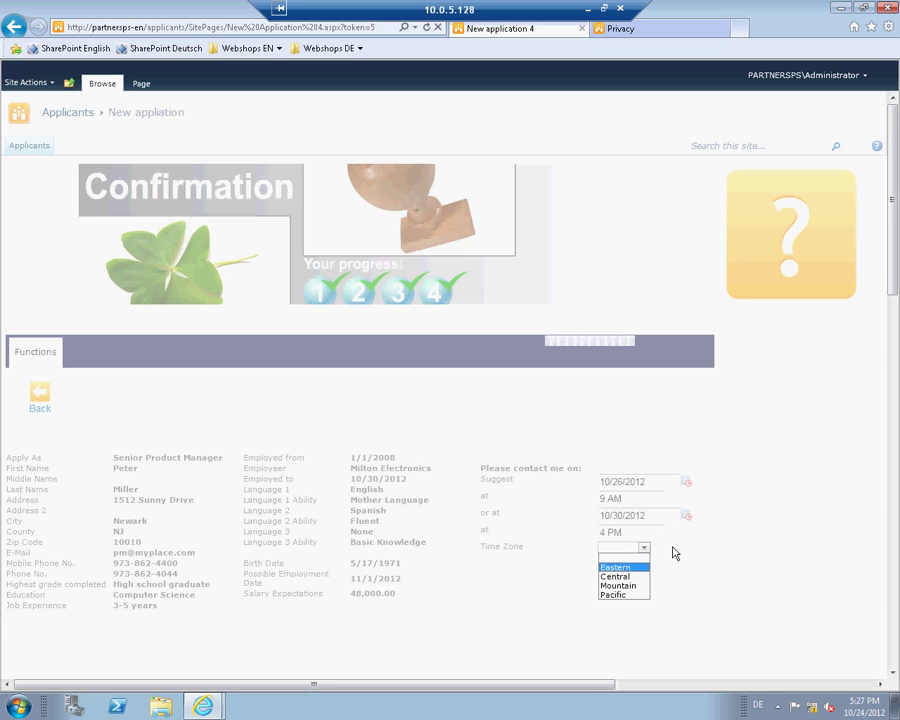
left_click(643, 547)
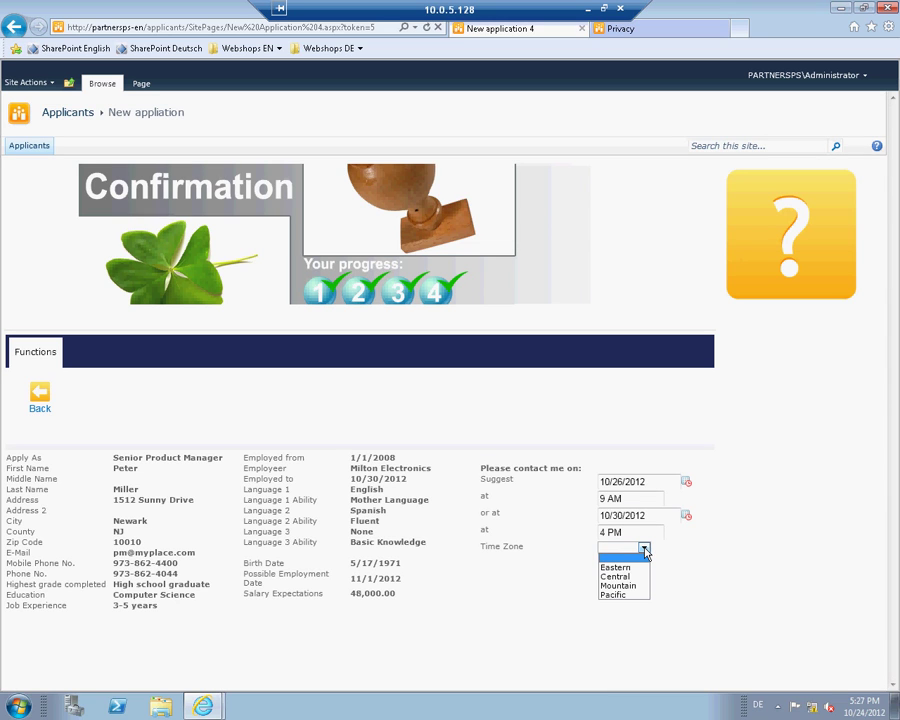
left_click(630, 568)
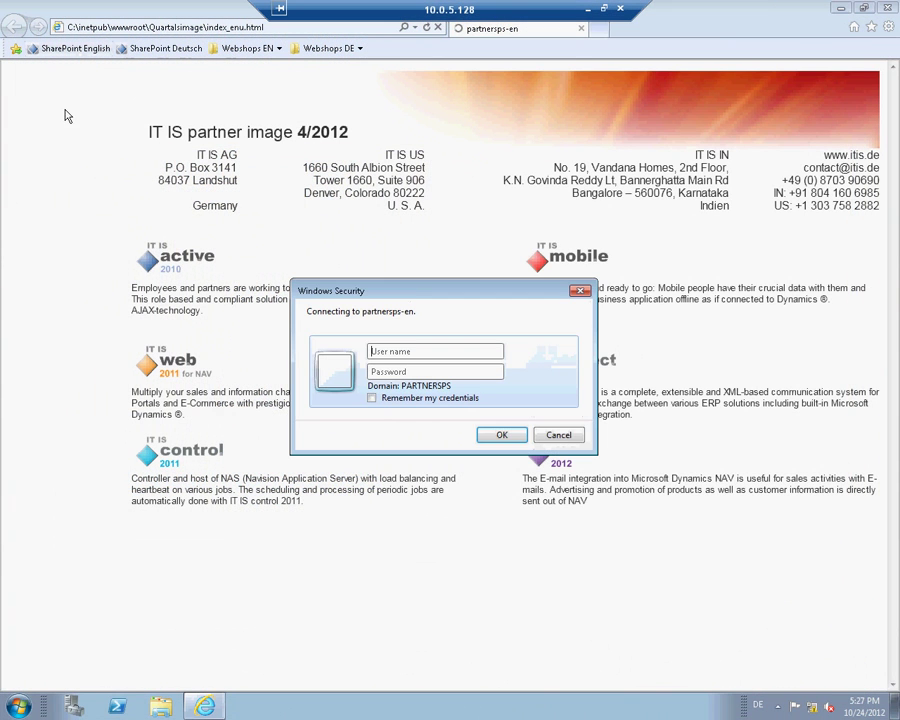
Sign in with user name Administrator and the account password
type("Admi")
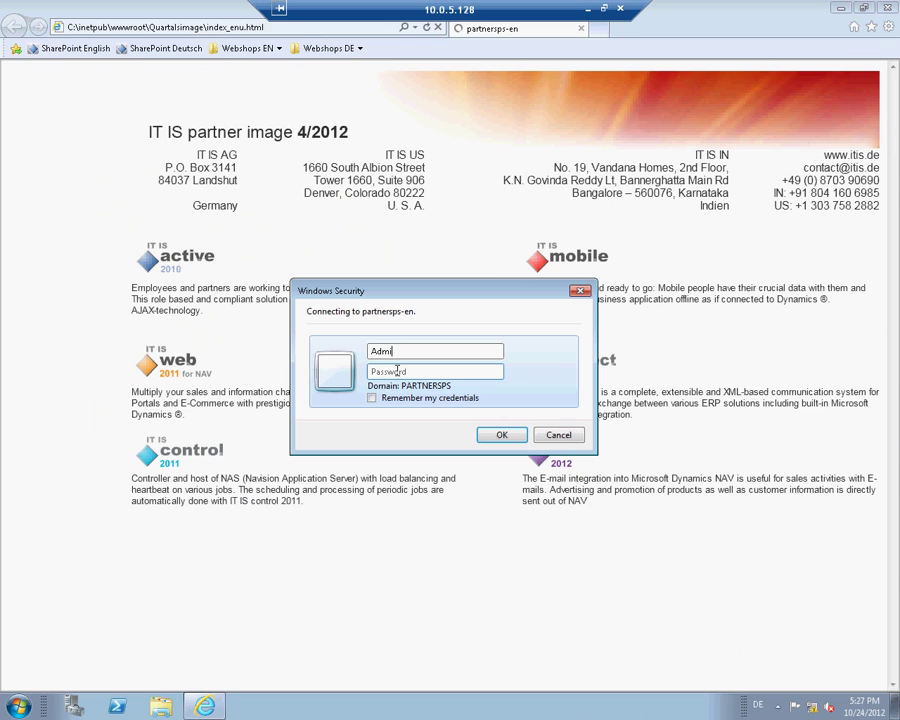
type("nistrator")
left_click(397, 371)
key("Return")
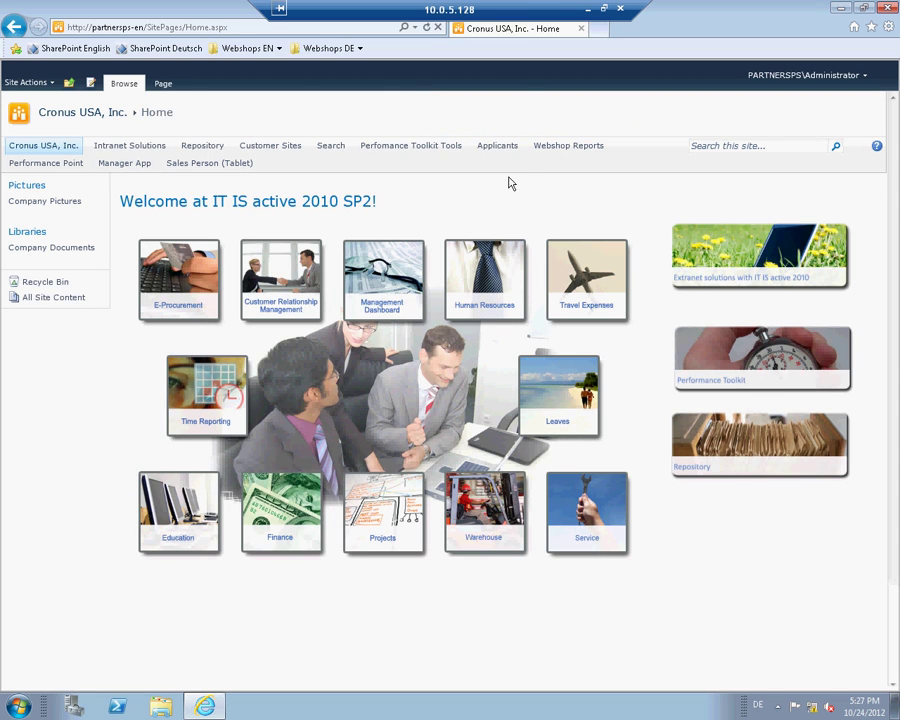
Go to the Applicants site and open the third applicant's Person Site
left_click(510, 149)
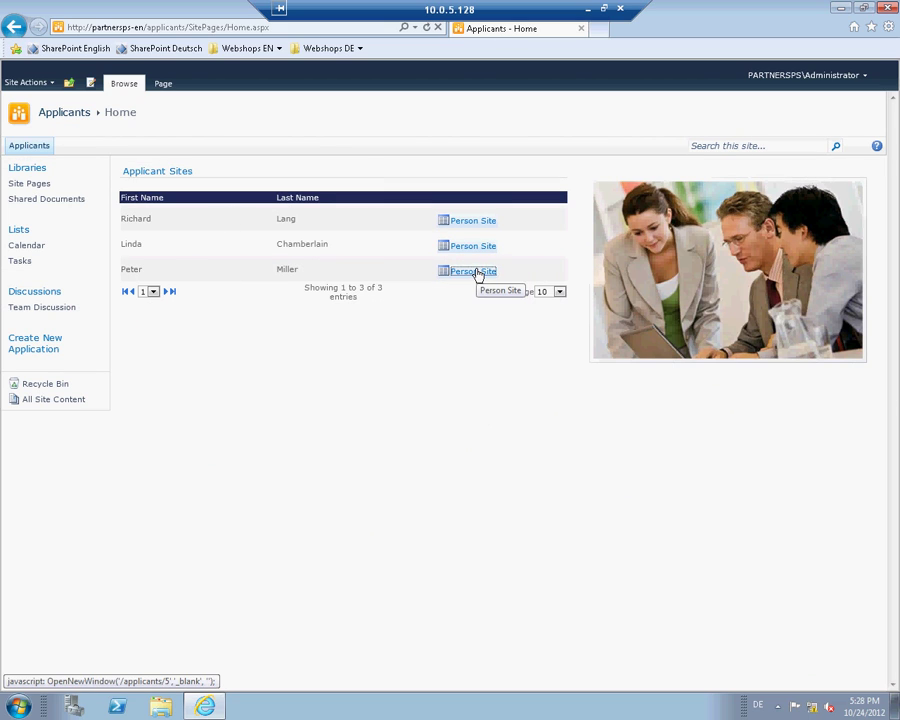
left_click(476, 272)
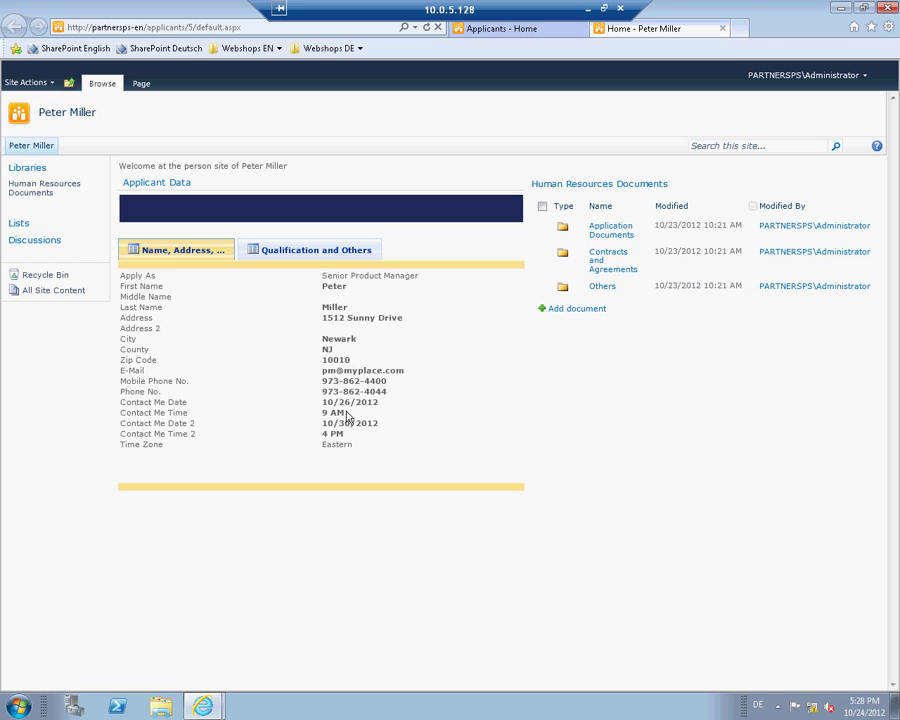
Show the Qualification and Others tab, then open the Application Documents folder
left_click(312, 252)
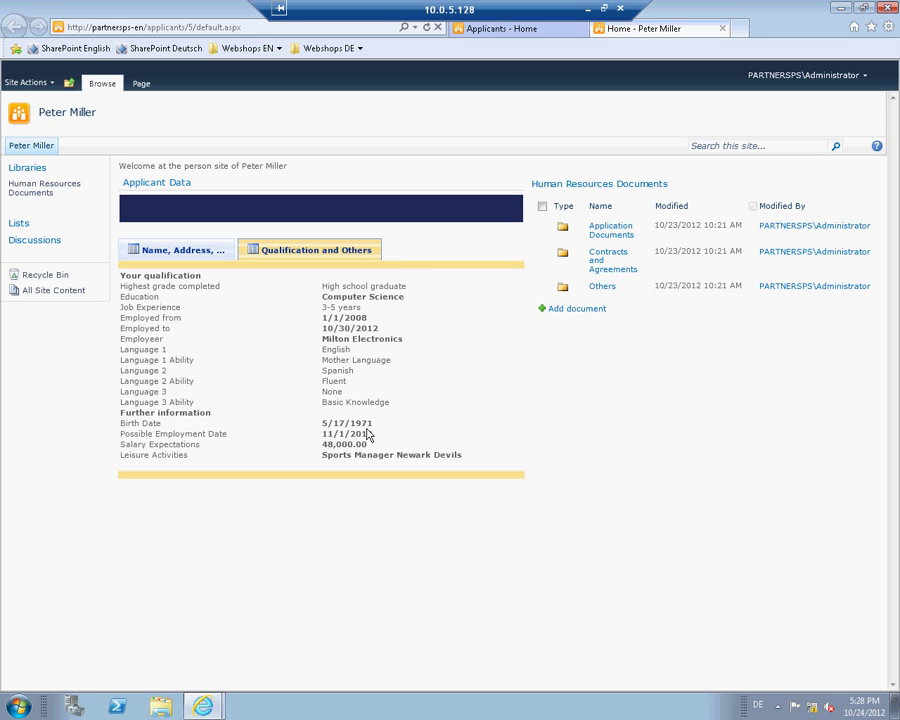
left_click(608, 235)
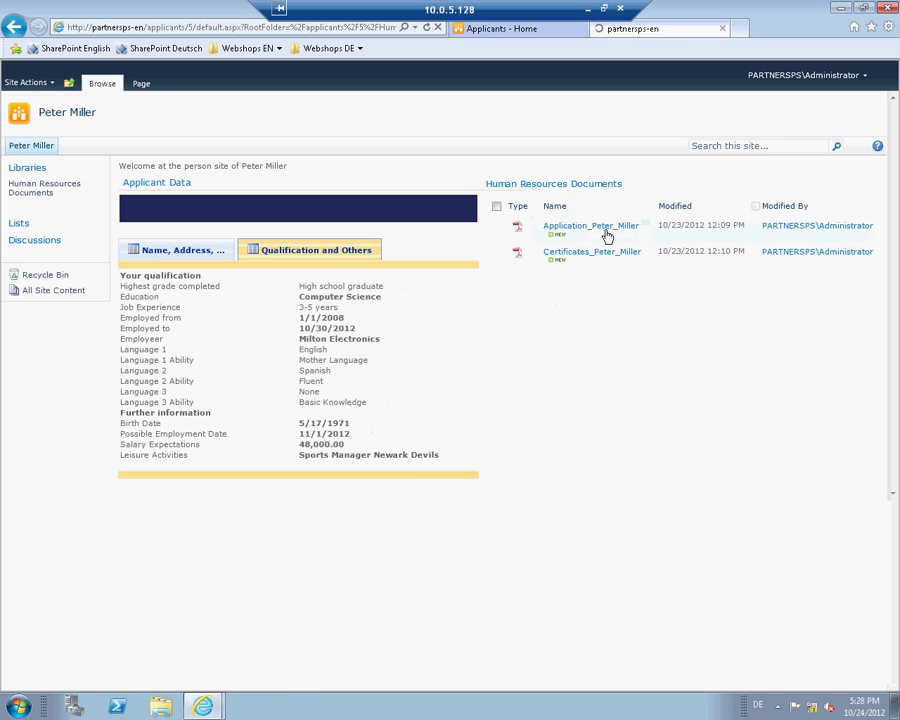